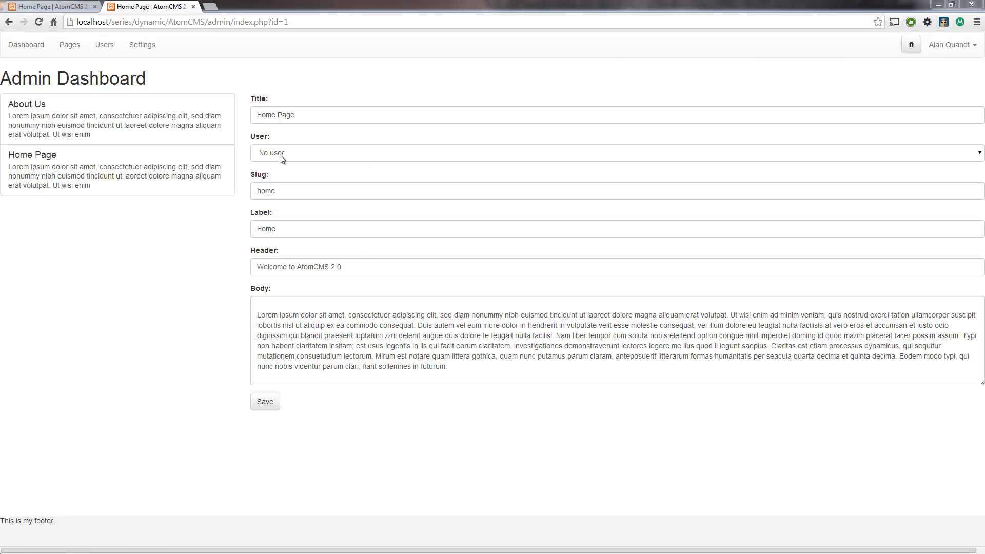
# Check the page's User dropdown, then put the caret inside line 146's option tag in index.php
pyautogui.click(279, 155)
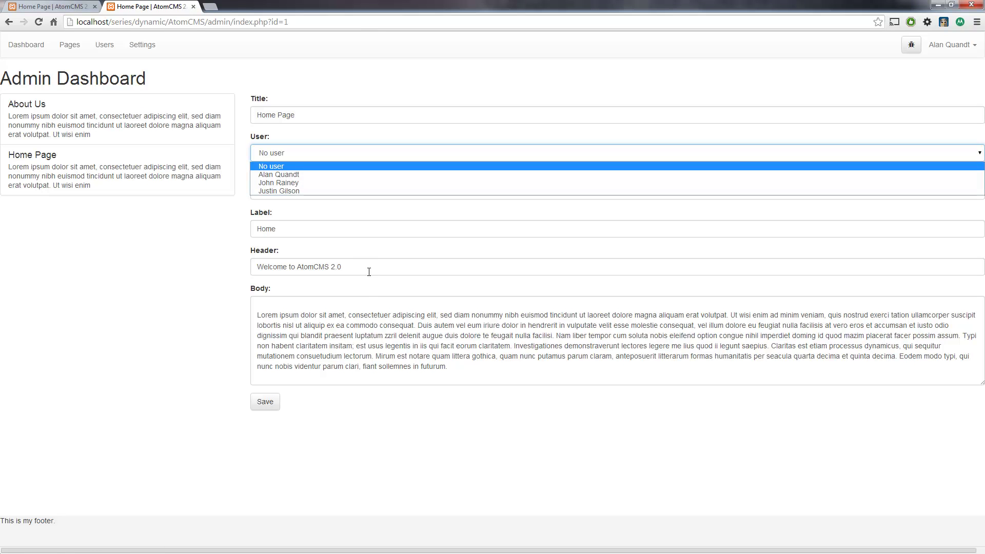
pyautogui.click(215, 298)
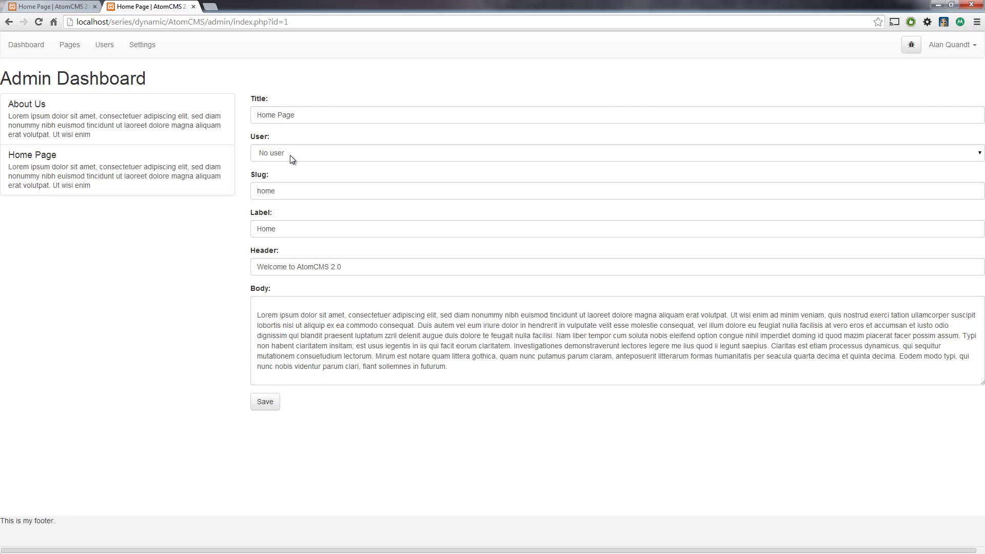
pyautogui.hotkey('alt', 'Tab')
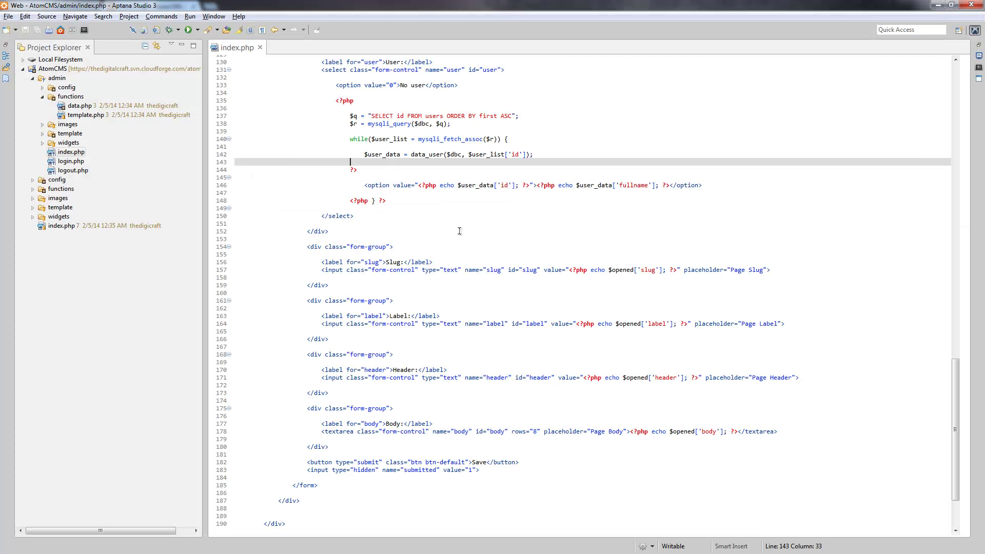
pyautogui.click(489, 241)
pyautogui.scroll(3, 489, 249)
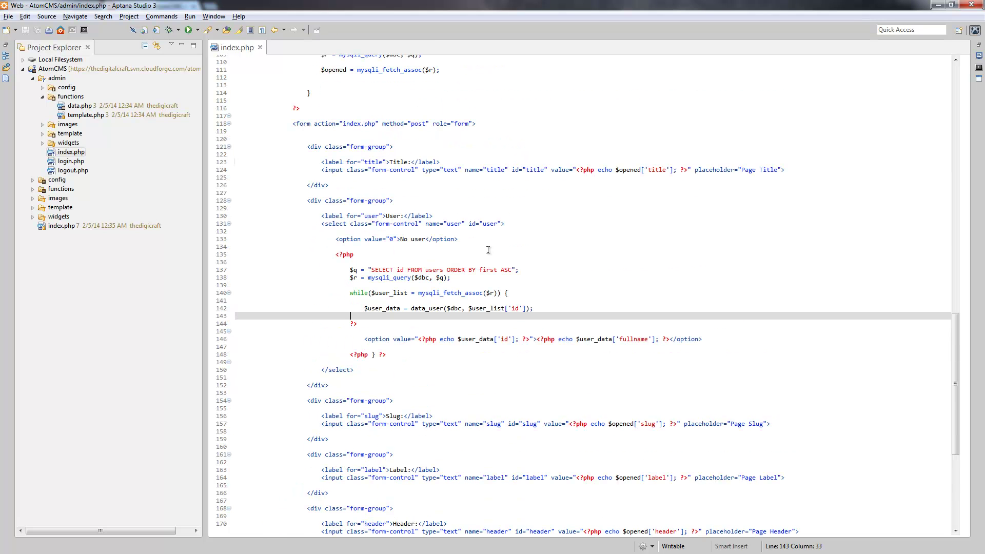
pyautogui.scroll(3, 488, 250)
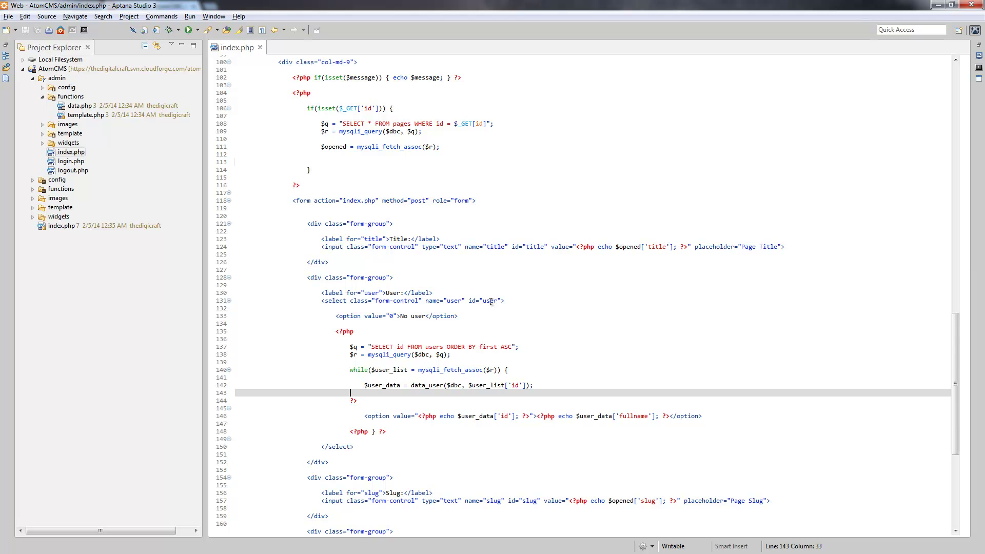
pyautogui.scroll(-3, 499, 295)
pyautogui.scroll(-3, 389, 373)
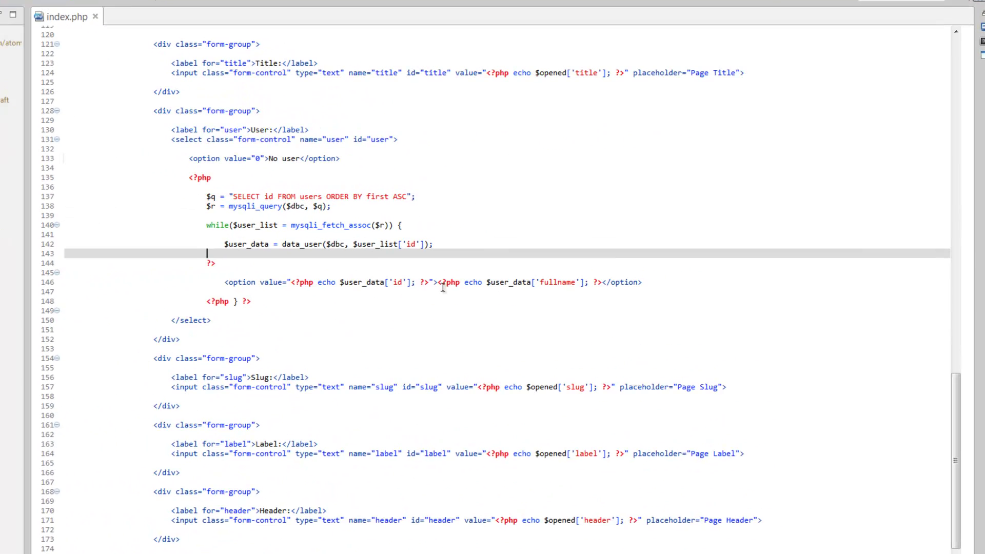
pyautogui.click(532, 262)
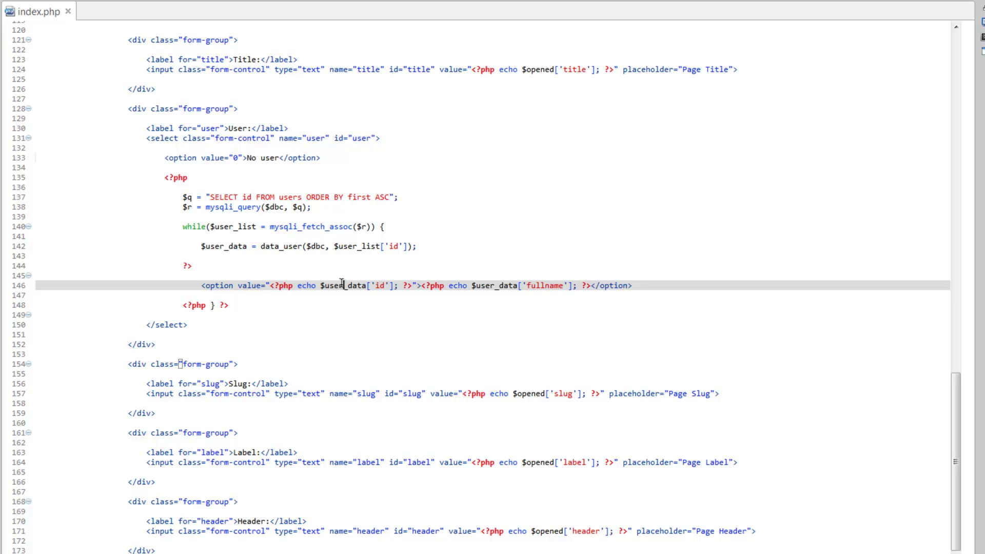
pyautogui.click(416, 286)
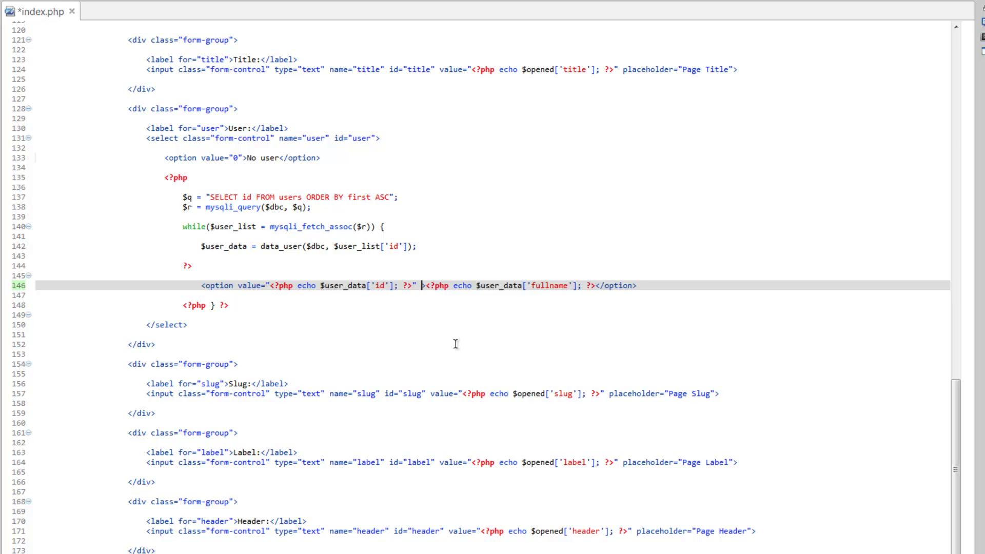
pyautogui.write('<?php ')
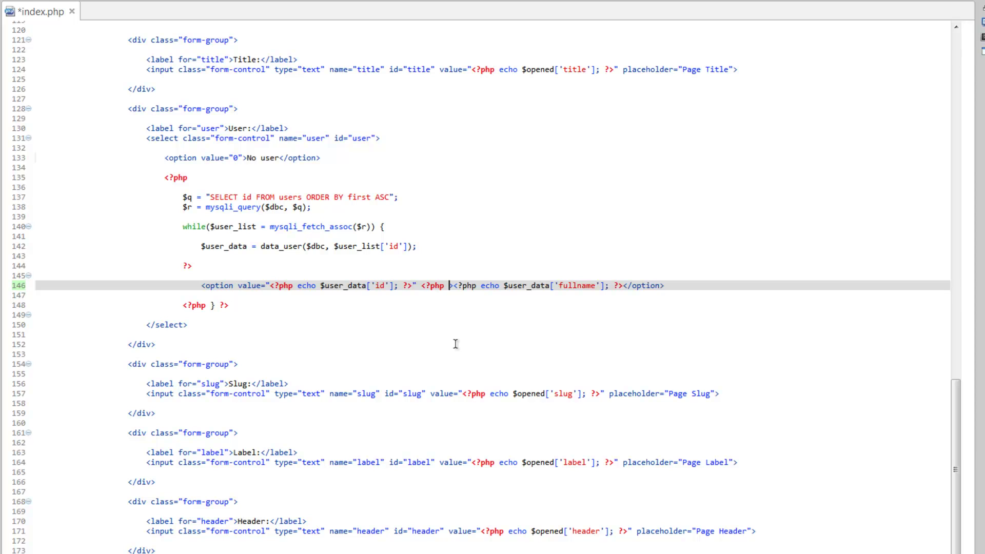
pyautogui.write('?>')
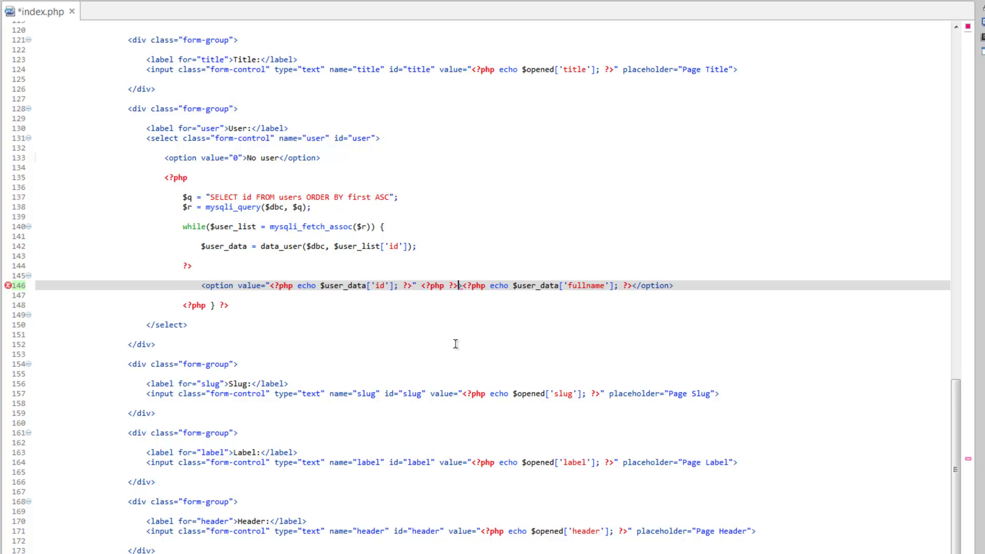
# Write an if on line 146 that echoes 'selected' when $user_data's id equals the opened page's id
pyautogui.press('Left')
pyautogui.press('Left')
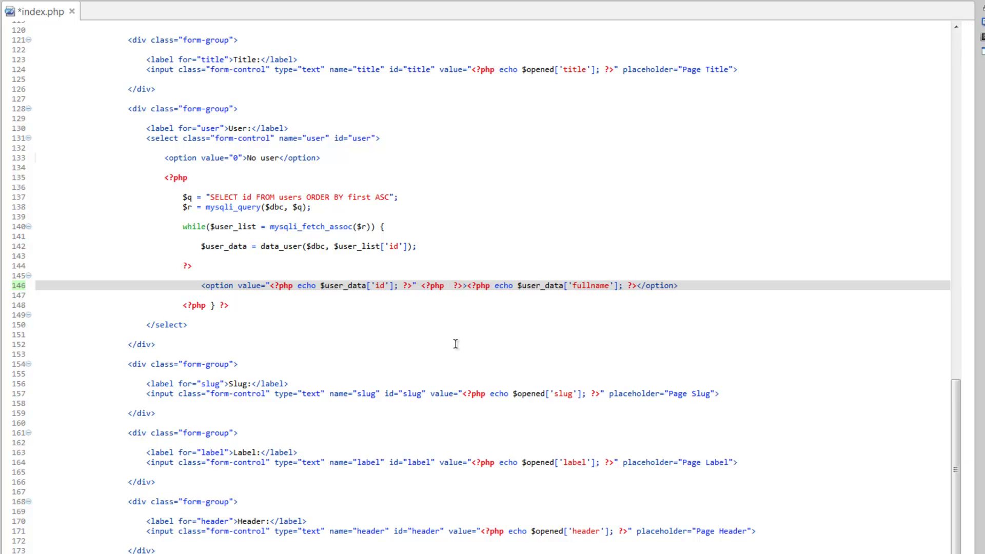
pyautogui.write('if')
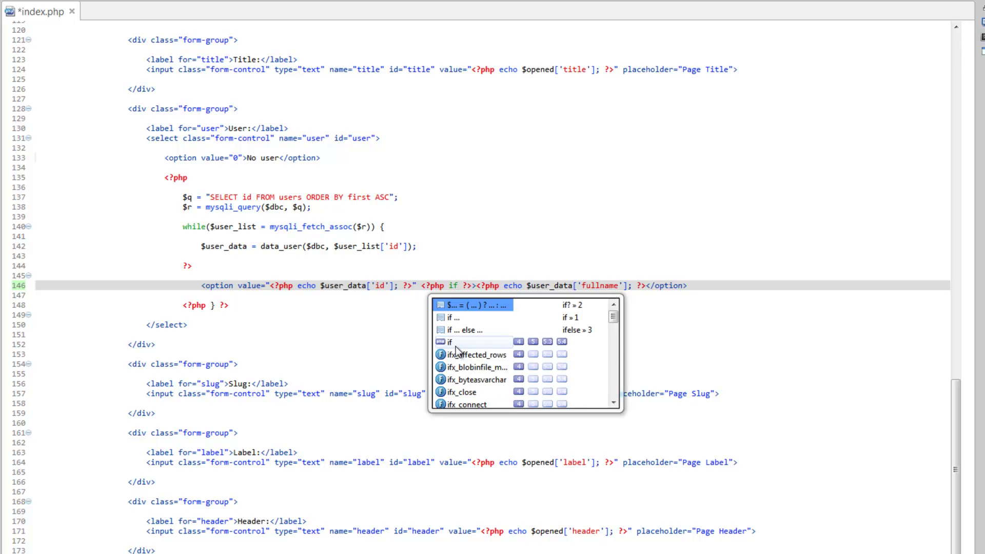
pyautogui.press('Escape')
pyautogui.write('f(')
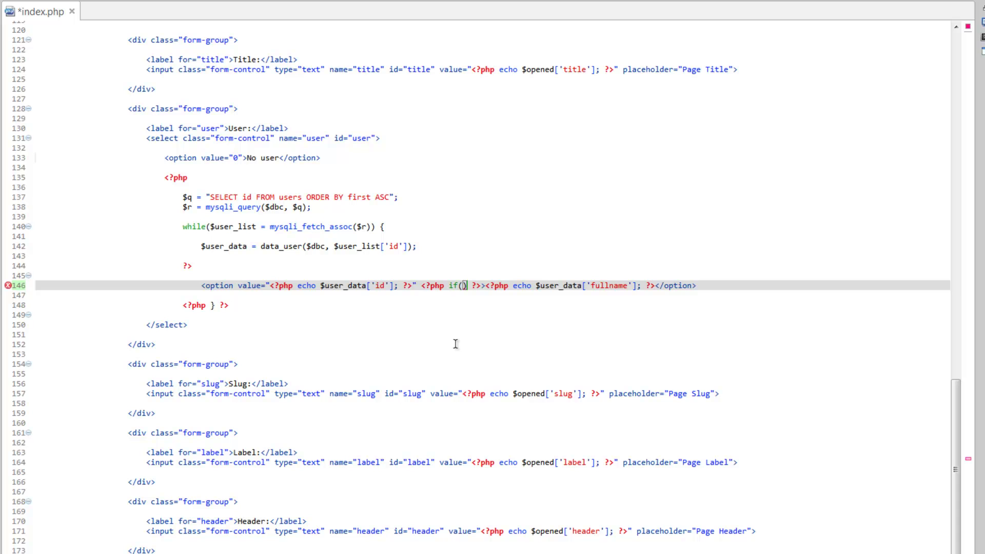
pyautogui.write('$')
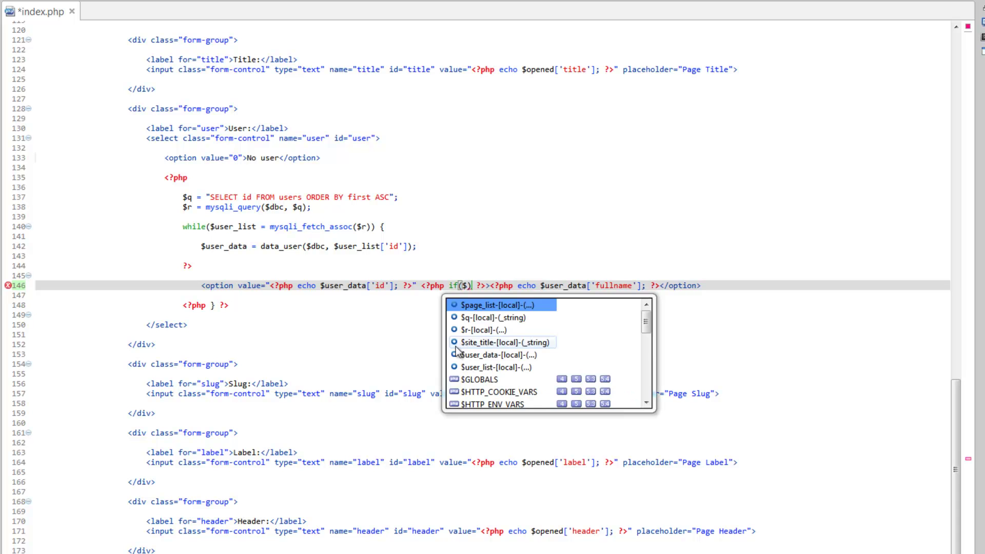
pyautogui.write('user_')
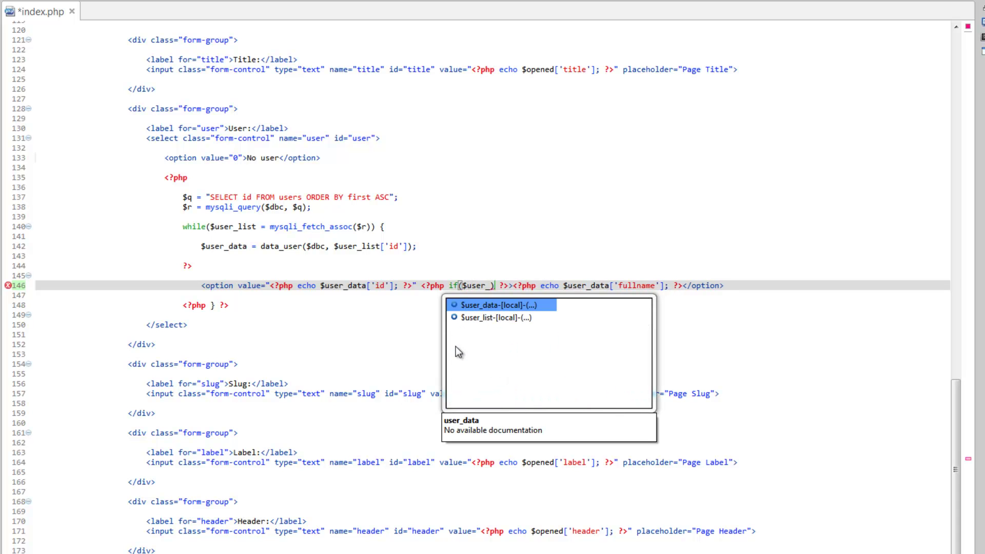
pyautogui.write('da')
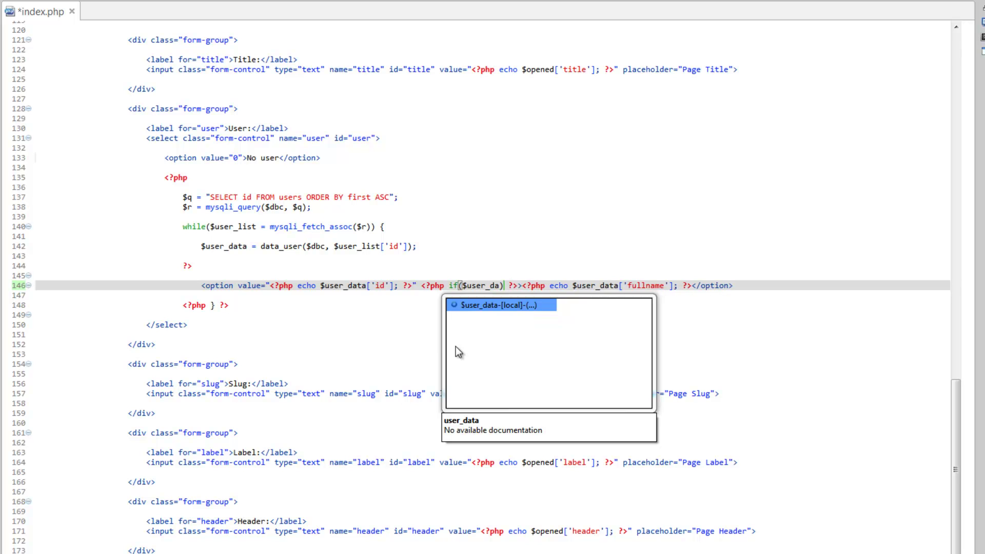
pyautogui.press('Return')
pyautogui.write(')')
pyautogui.press('Left')
pyautogui.write("['")
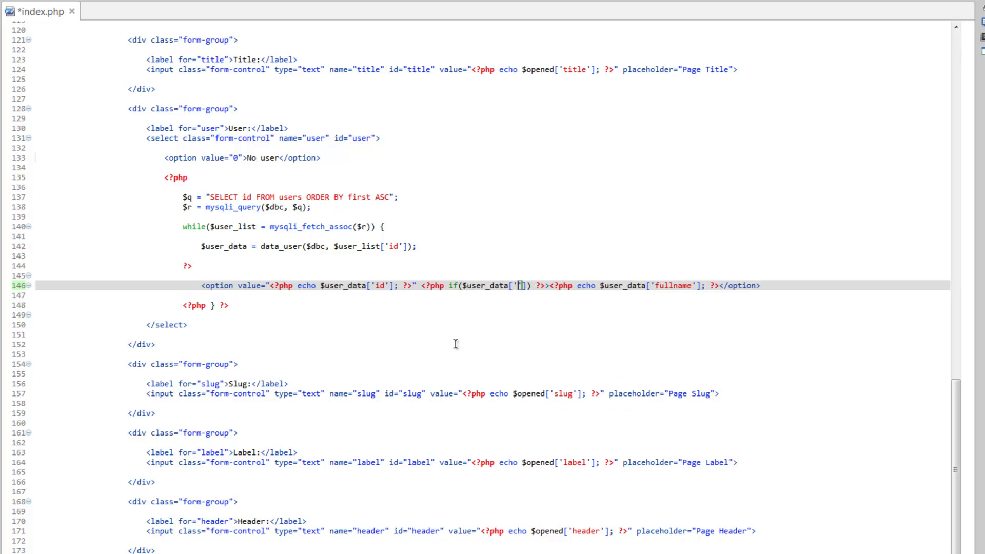
pyautogui.write("id'];")
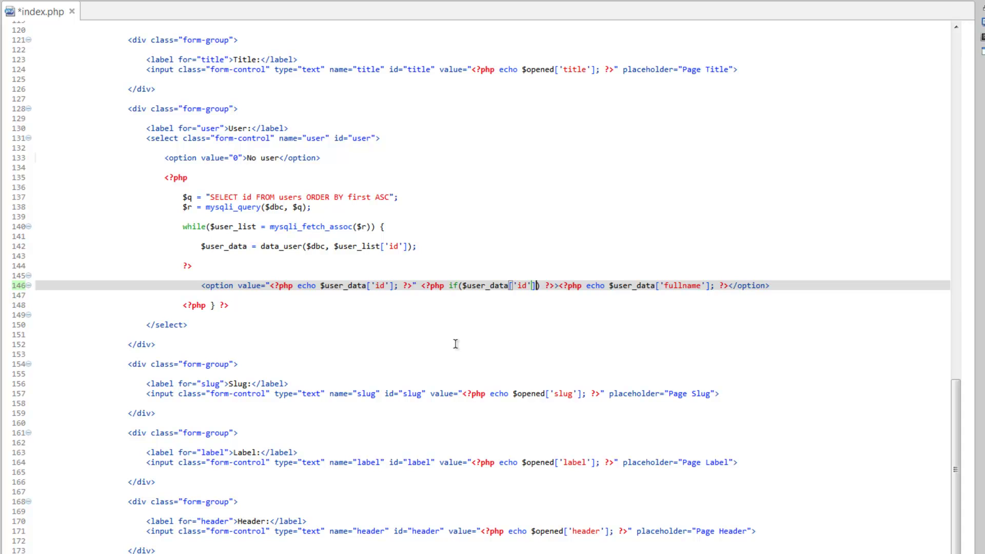
pyautogui.write(' ?>" <?php if($user_data[\'id\'] ')
pyautogui.write('== ')
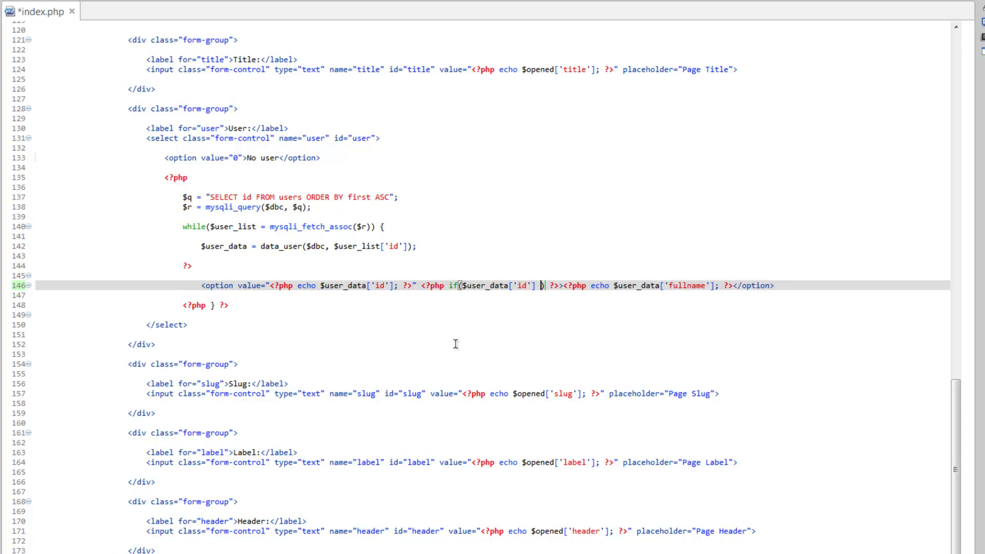
pyautogui.write('$')
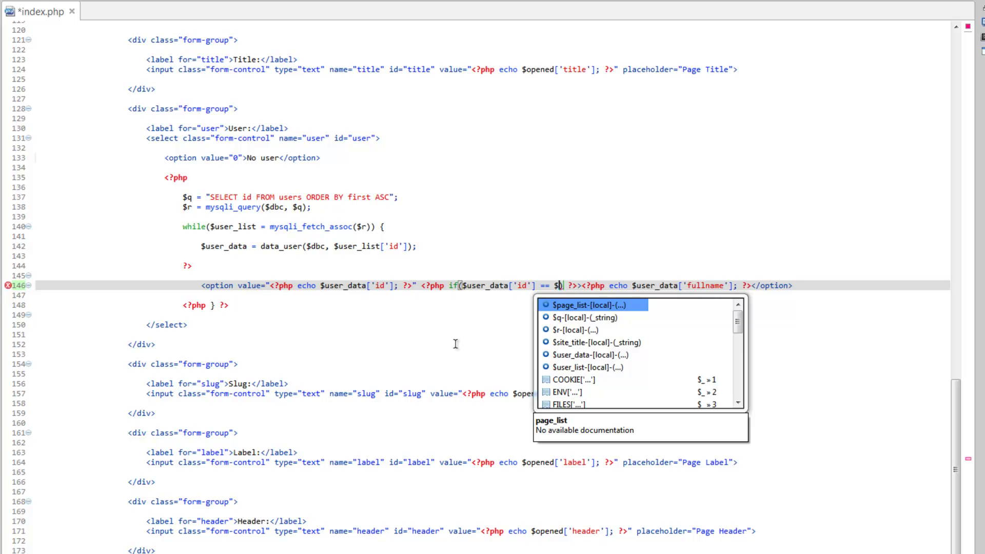
pyautogui.write('op')
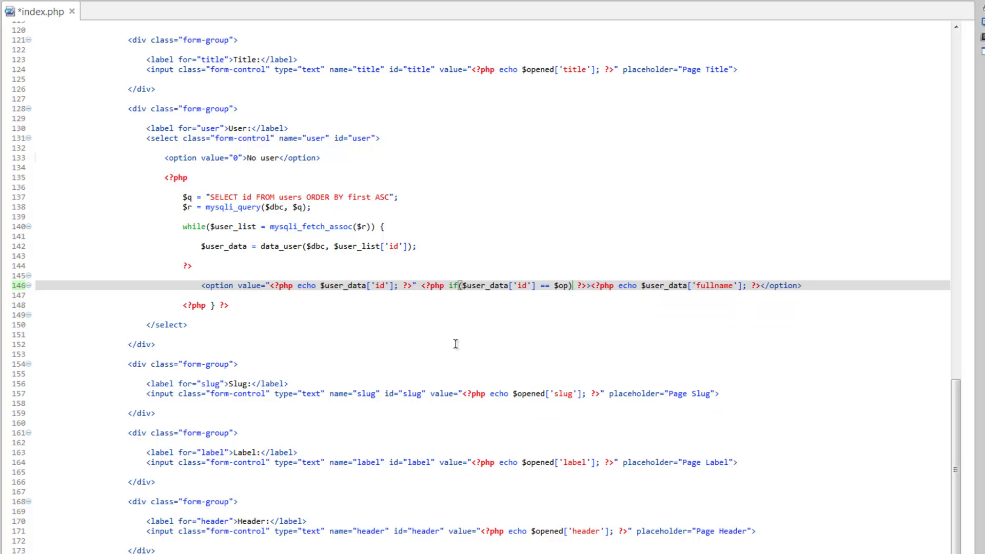
pyautogui.write('ene')
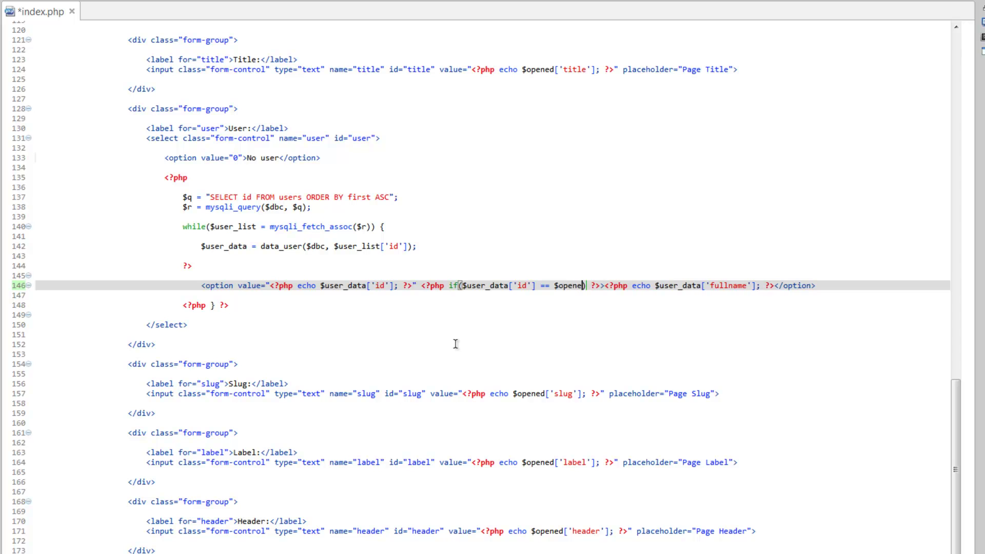
pyautogui.write("d['")
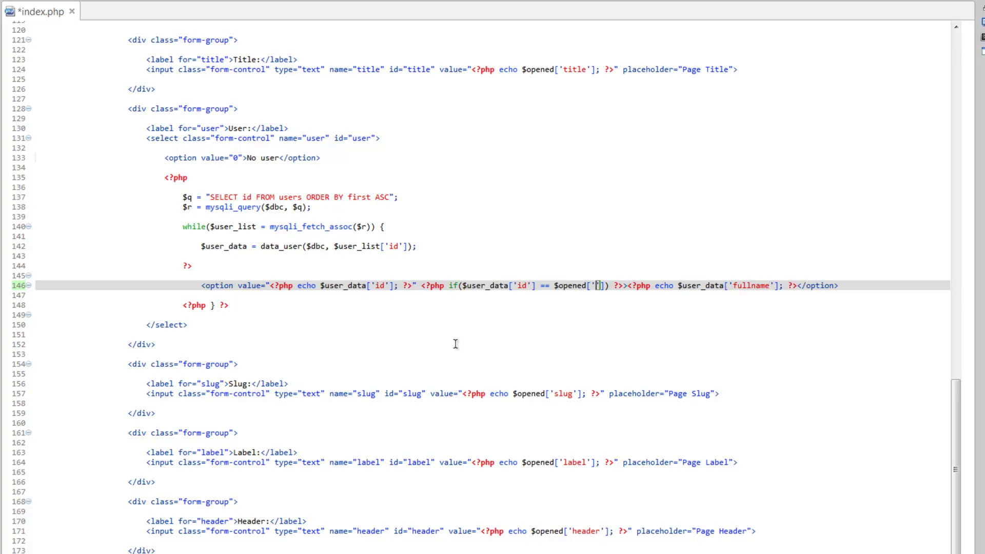
pyautogui.write('id')
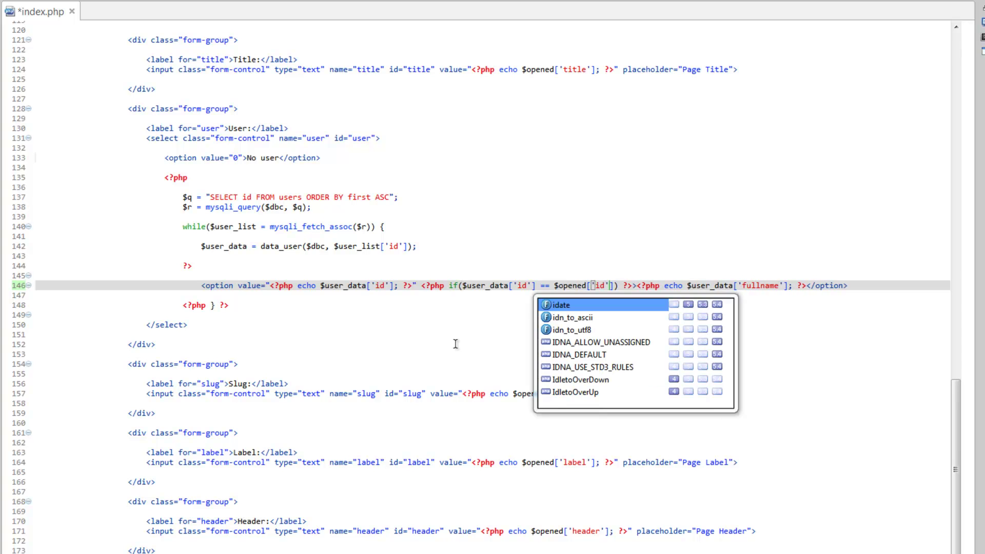
pyautogui.write("'])")
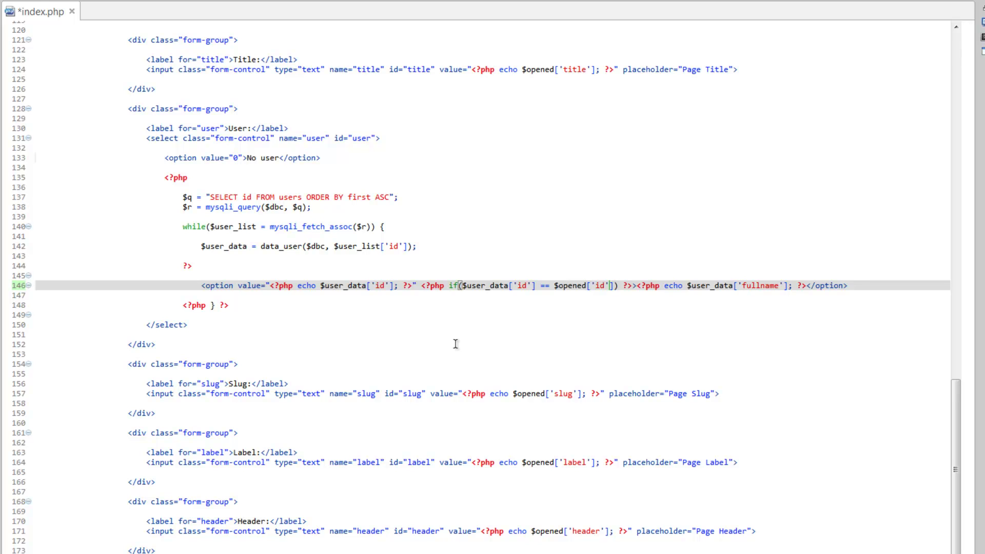
pyautogui.write(' {')
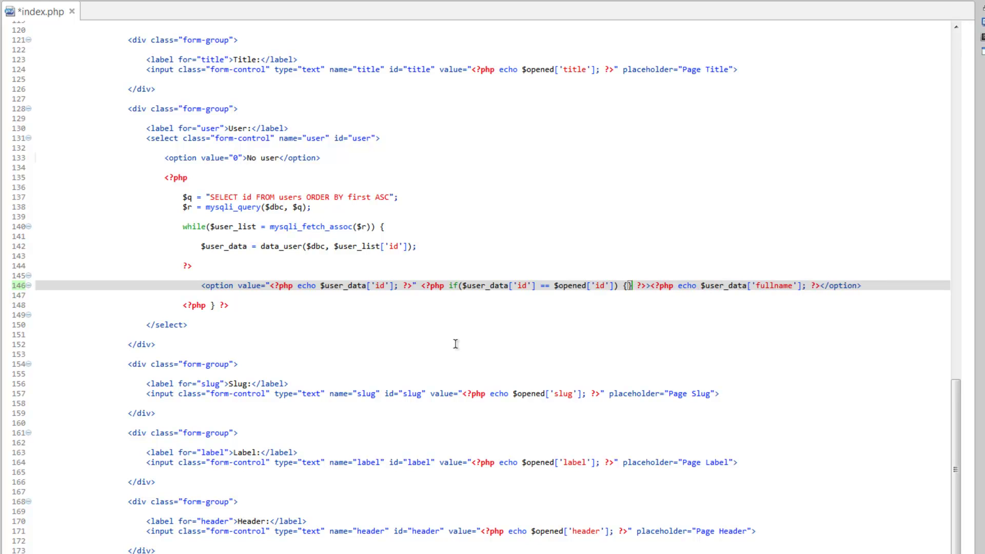
pyautogui.write(' echo ')
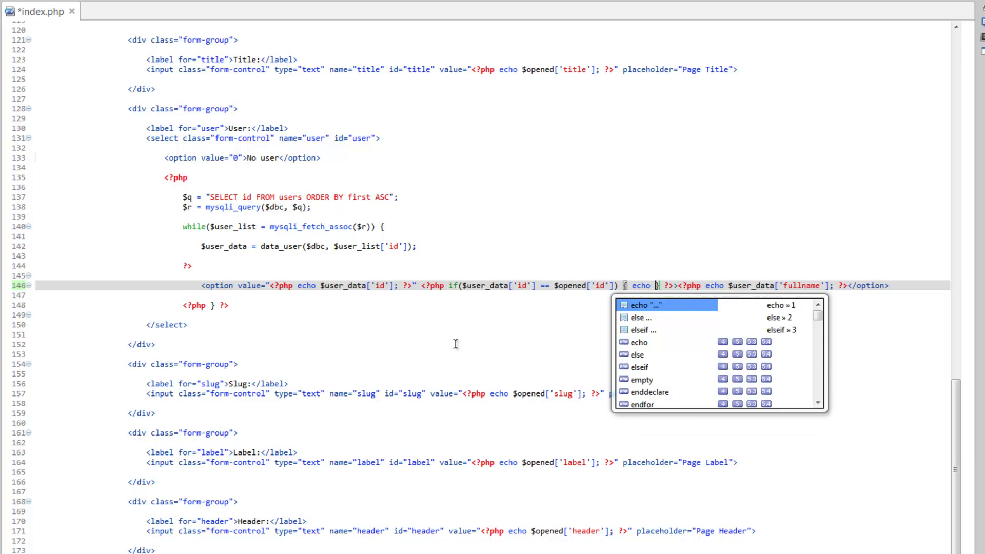
pyautogui.write("'")
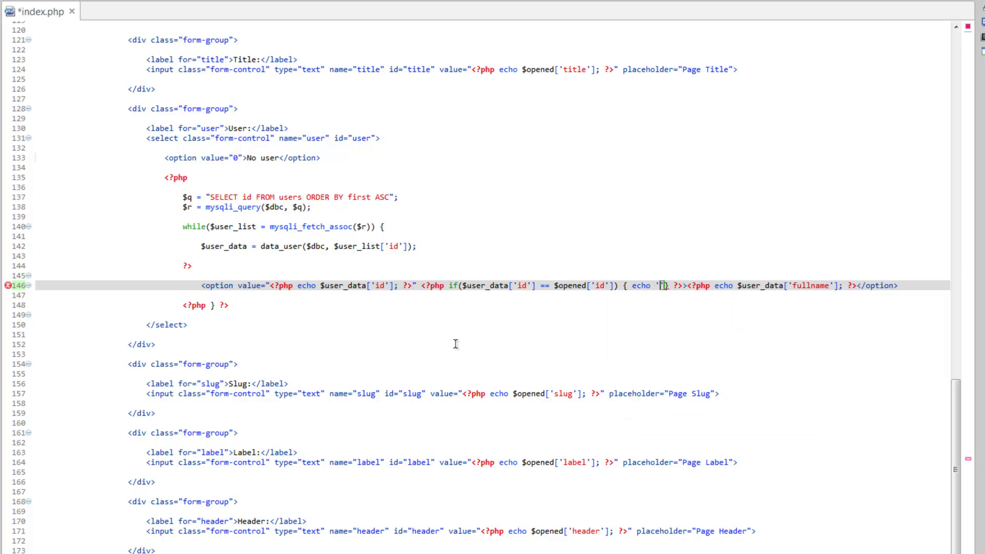
pyautogui.write('sel')
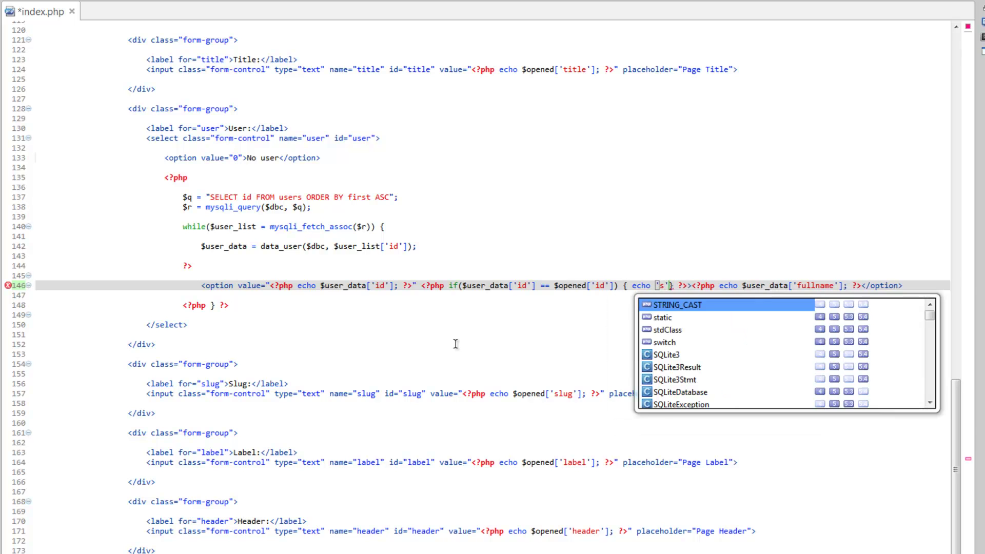
pyautogui.write("ected'")
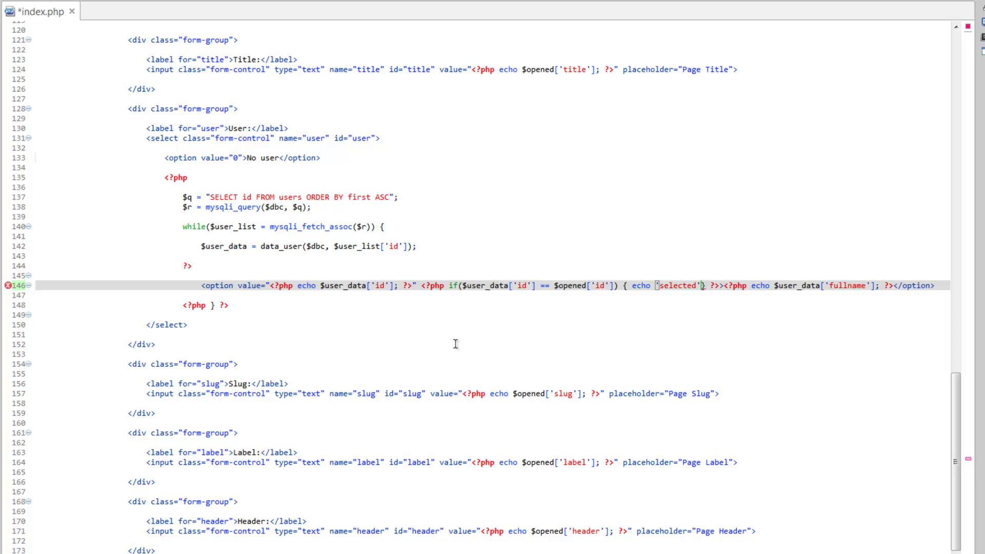
pyautogui.write(';')
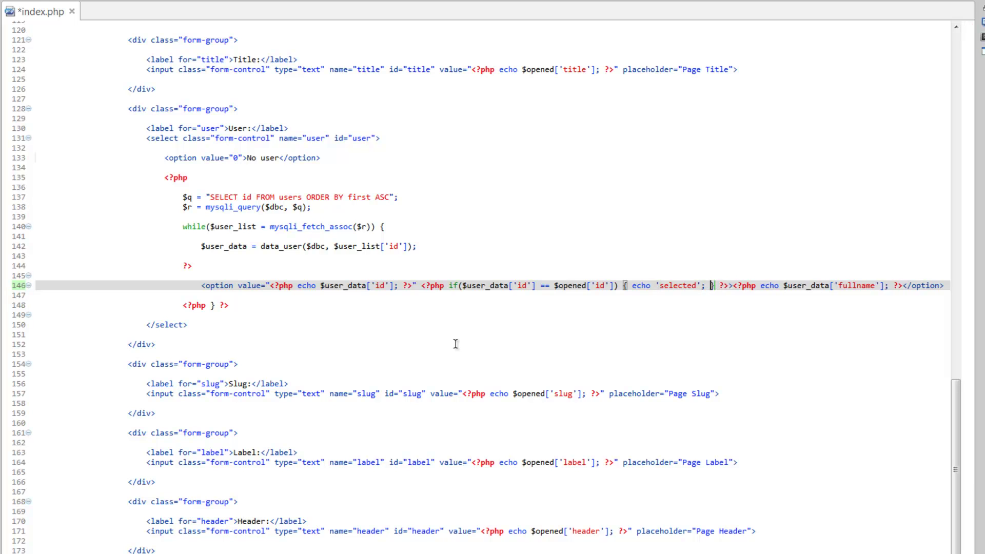
pyautogui.click(494, 269)
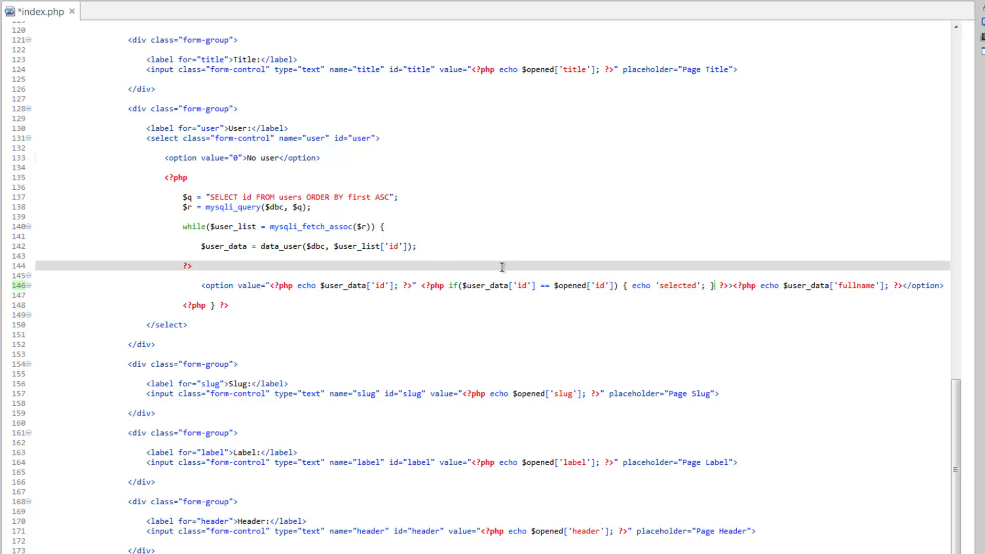
# Save index.php and highlight the user id, option id key and opened-page variable on line 146
pyautogui.hotkey('ctrl', 's')
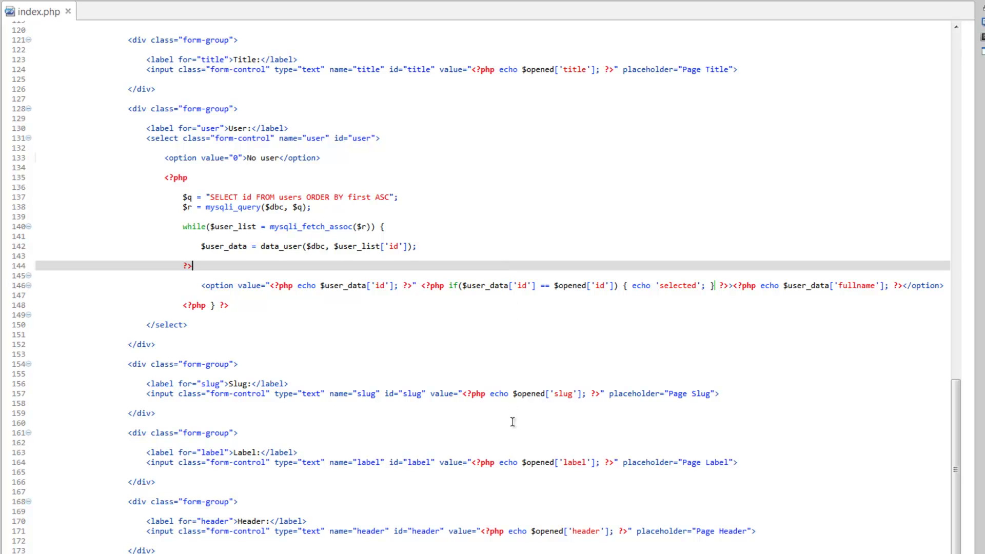
pyautogui.moveTo(463, 286); pyautogui.dragTo(534, 286)
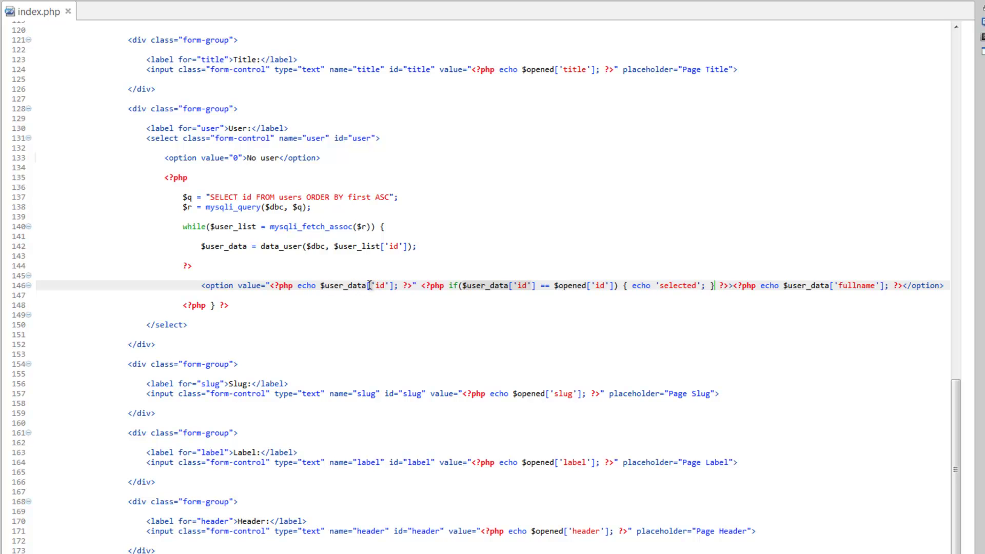
pyautogui.moveTo(375, 286); pyautogui.dragTo(386, 286)
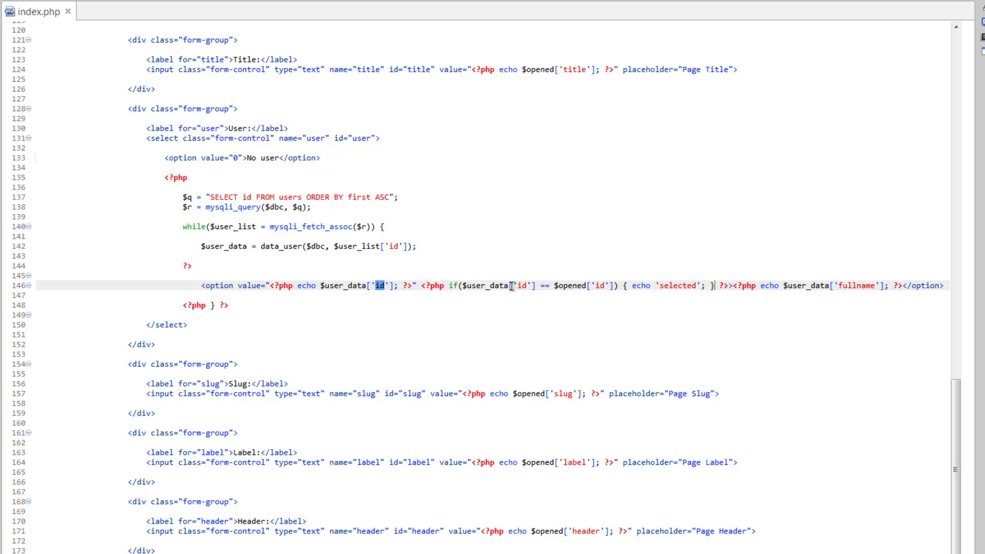
pyautogui.moveTo(562, 286); pyautogui.dragTo(586, 285)
pyautogui.click(593, 311)
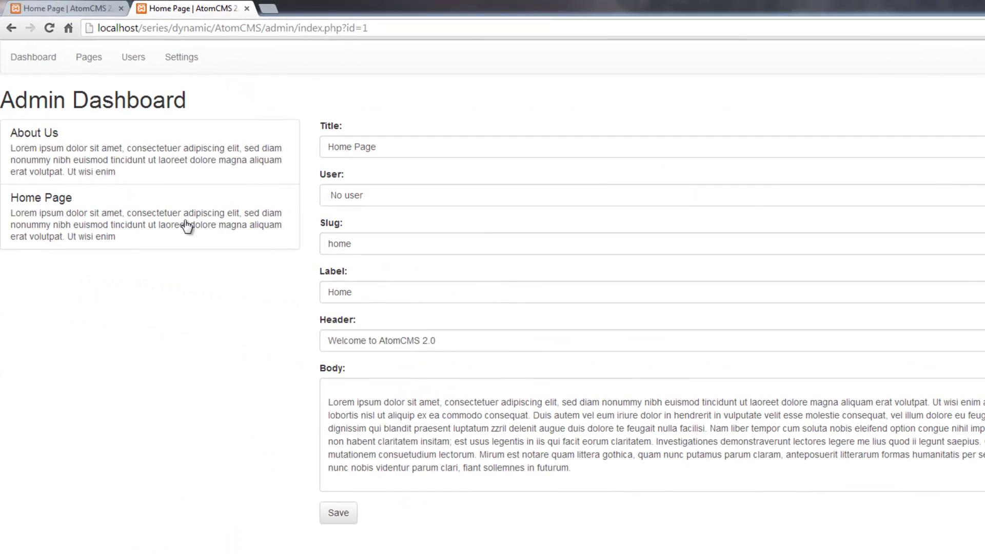
# Open the About Us page and check its User dropdown without changing it
pyautogui.click(112, 154)
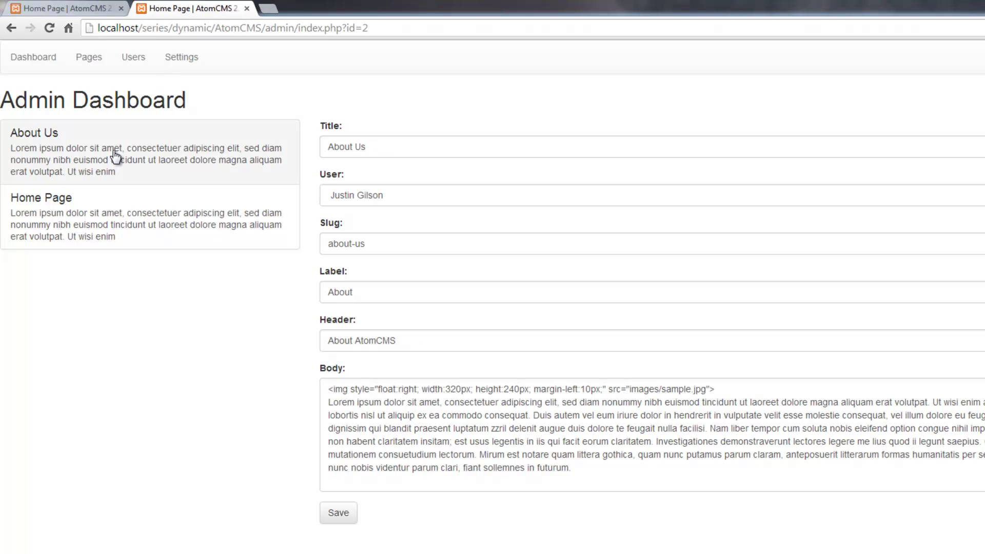
pyautogui.click(373, 196)
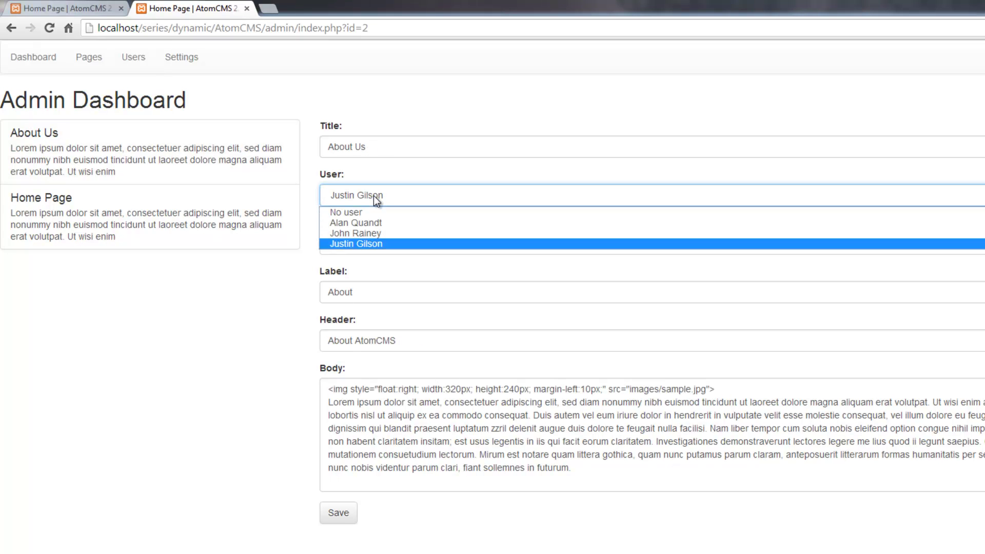
pyautogui.click(370, 244)
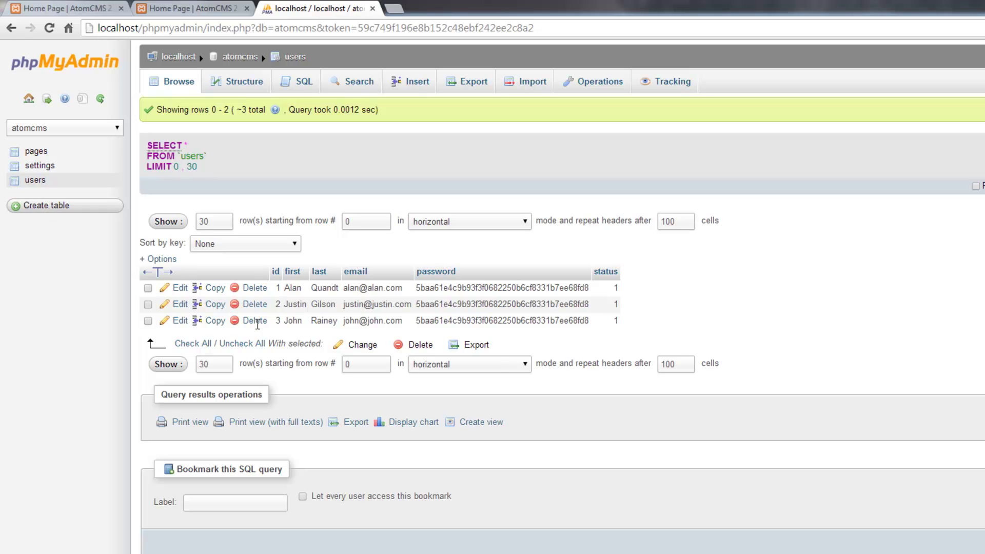
# Note user id 2 in atomcms users, browse the pages table, and compare with AtomCMS
pyautogui.moveTo(280, 306); pyautogui.dragTo(276, 306)
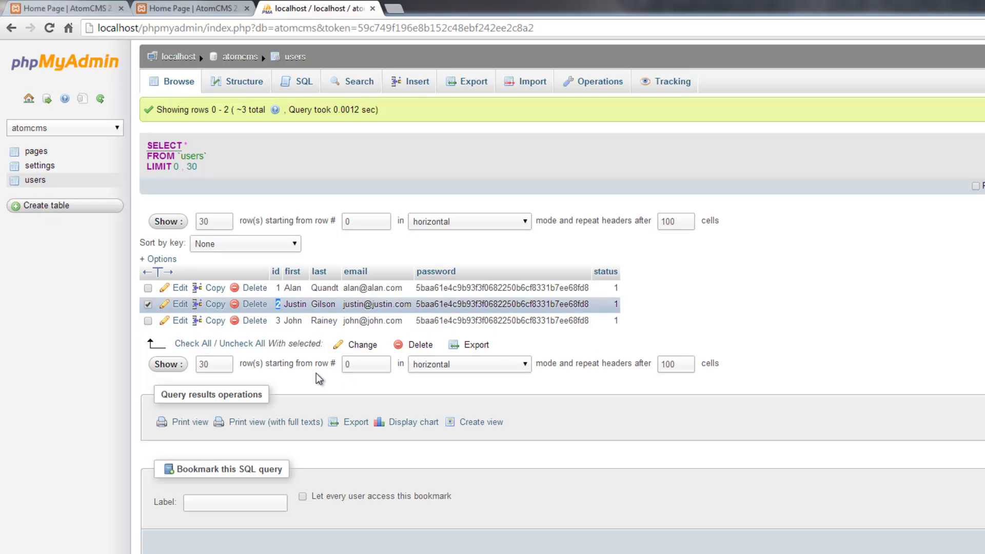
pyautogui.click(37, 154)
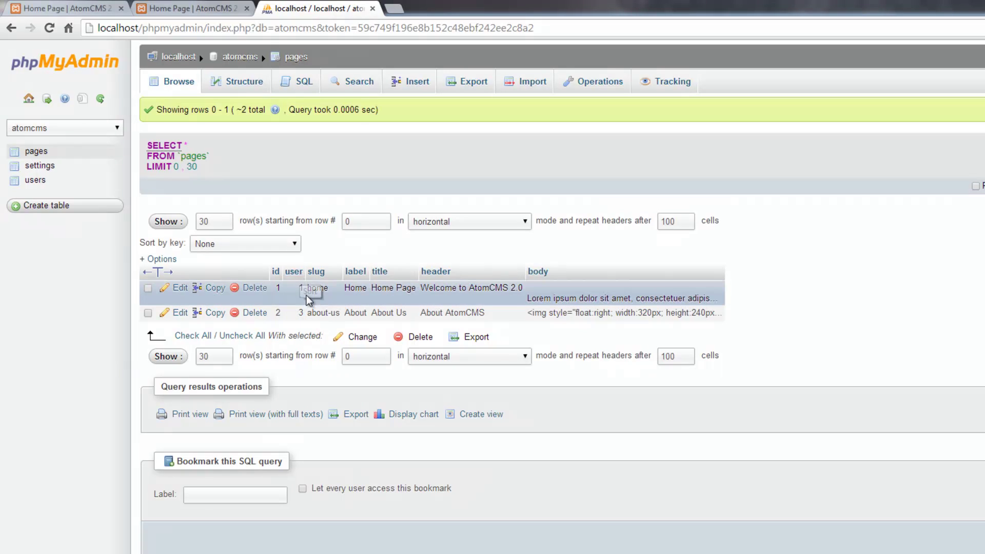
pyautogui.moveTo(306, 299); pyautogui.dragTo(306, 297)
pyautogui.click(179, 7)
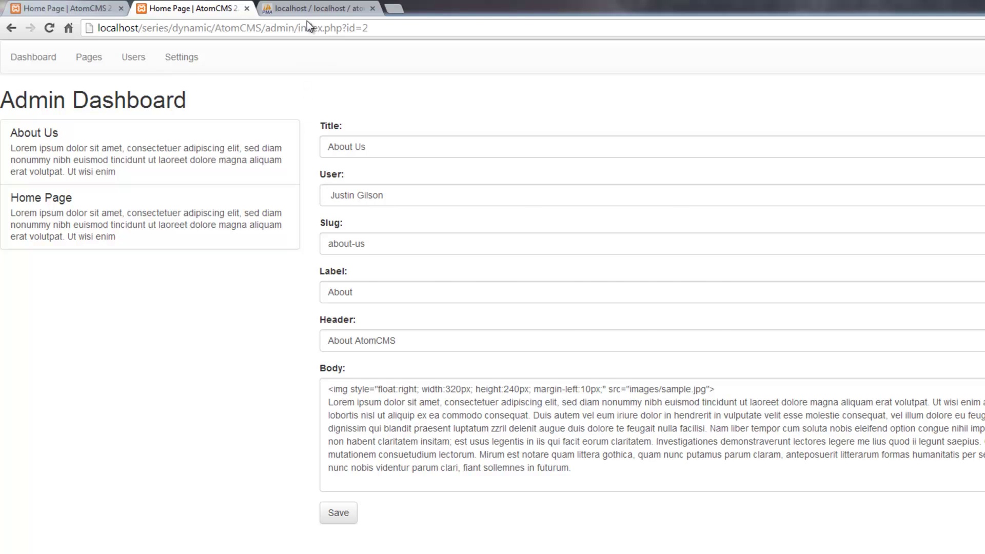
pyautogui.click(312, 8)
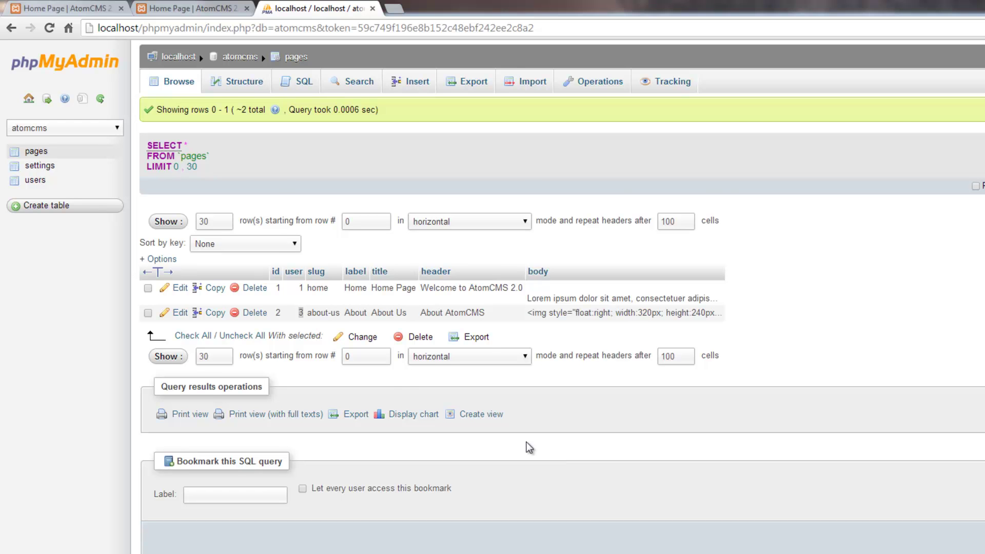
# Maximise the editor and change $opened['id'] to $opened['user'] in line 146's comparison
pyautogui.hotkey('alt', 'Tab')
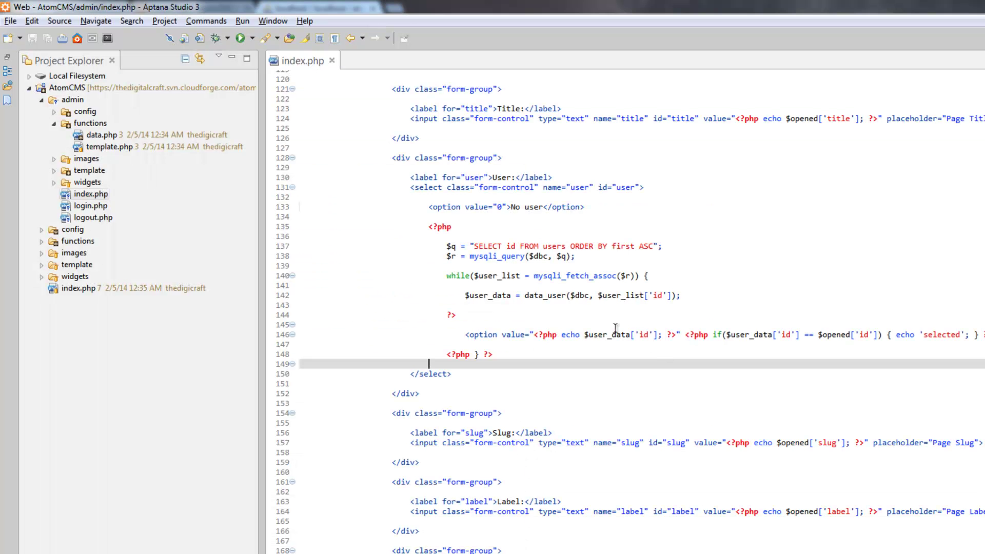
pyautogui.hotkey('ctrl', 'm')
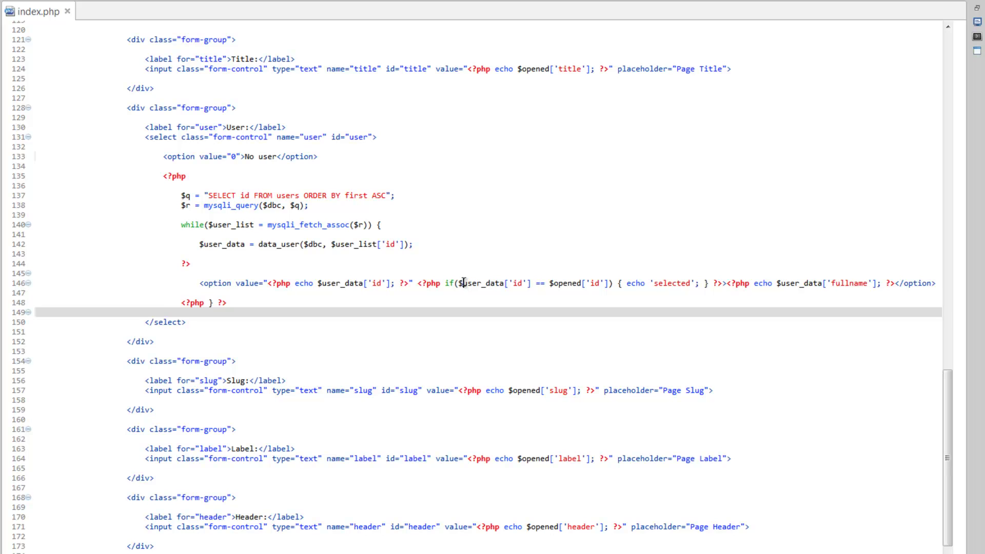
pyautogui.moveTo(461, 283); pyautogui.dragTo(502, 284)
pyautogui.doubleClick(518, 283)
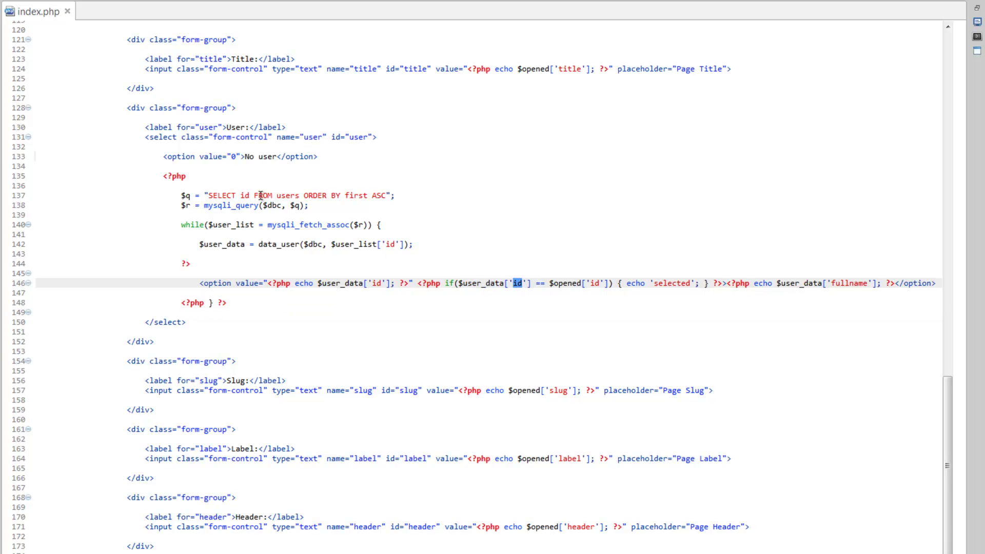
pyautogui.moveTo(553, 283); pyautogui.dragTo(584, 283)
pyautogui.doubleClick(596, 284)
pyautogui.write('user')
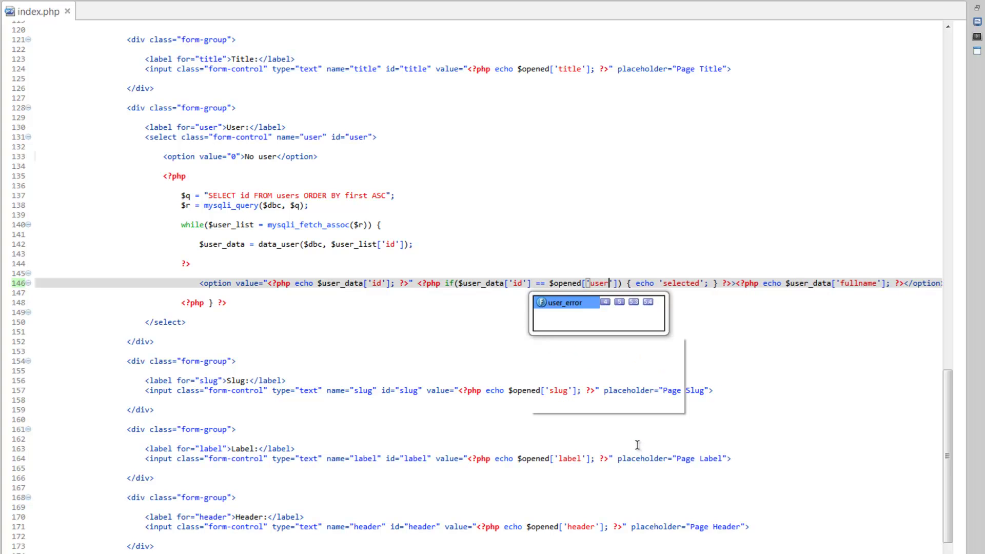
pyautogui.press('Escape')
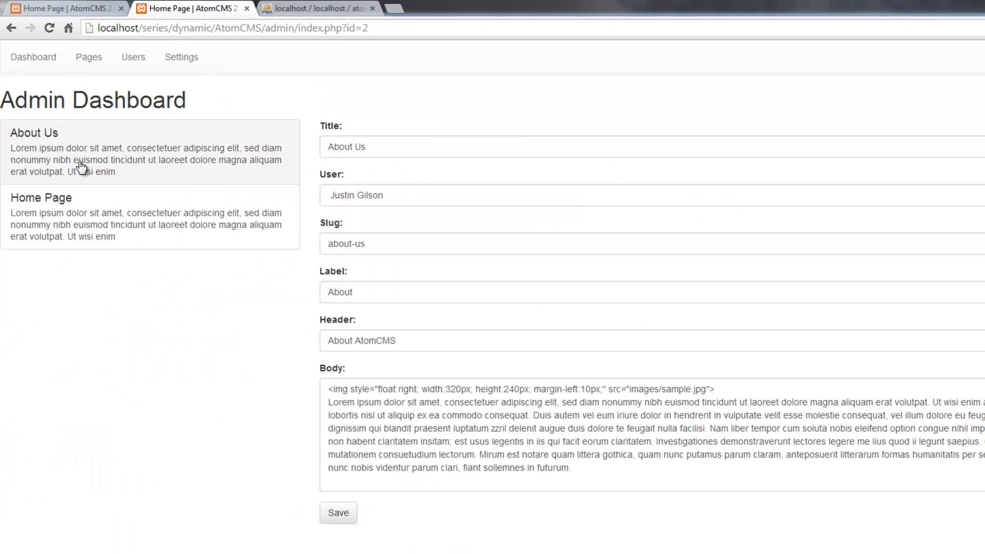
pyautogui.click(79, 165)
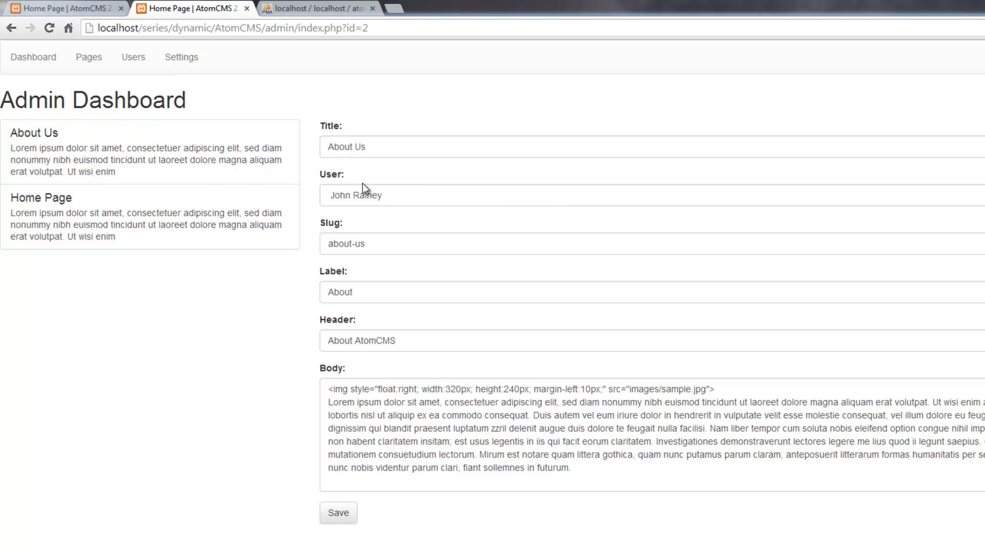
pyautogui.click(88, 228)
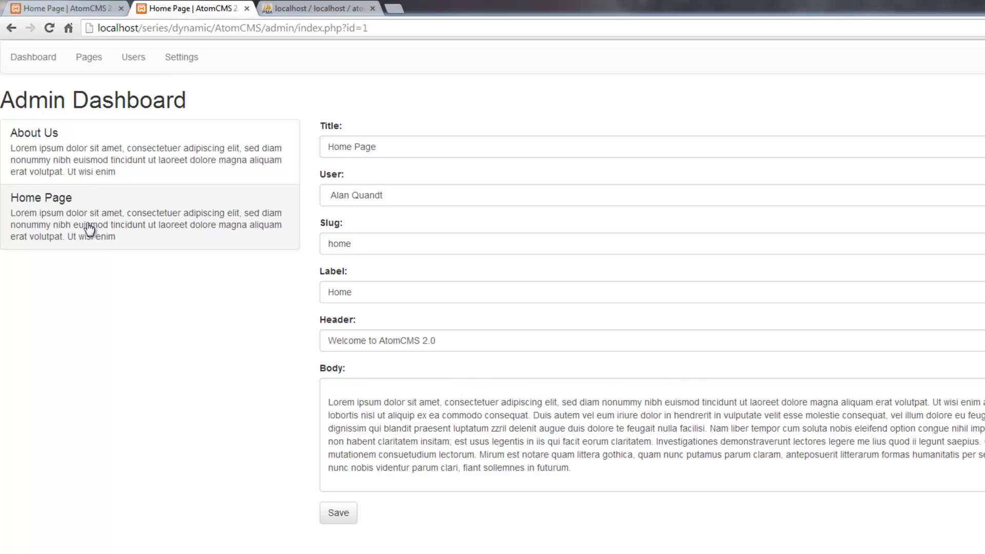
pyautogui.click(97, 137)
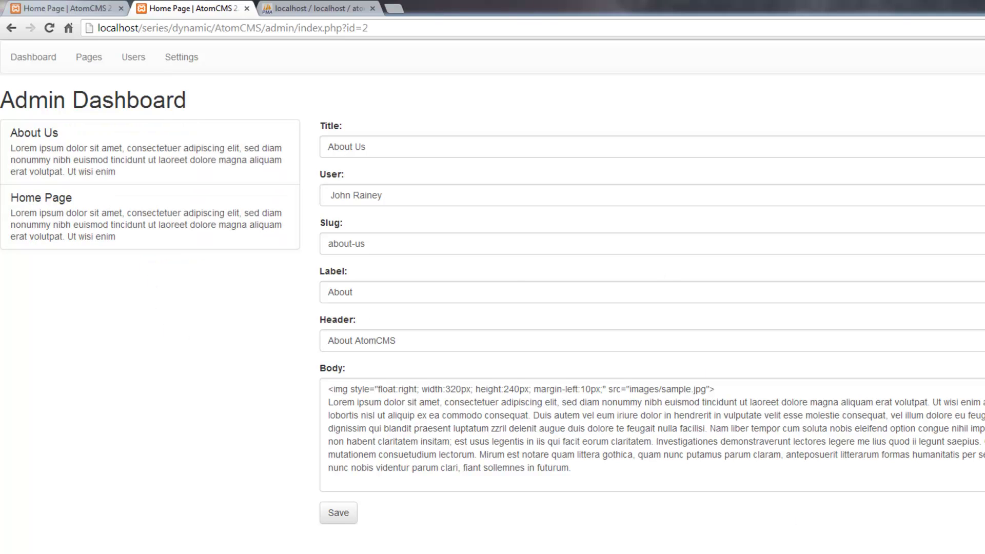
pyautogui.hotkey('alt', 'Tab')
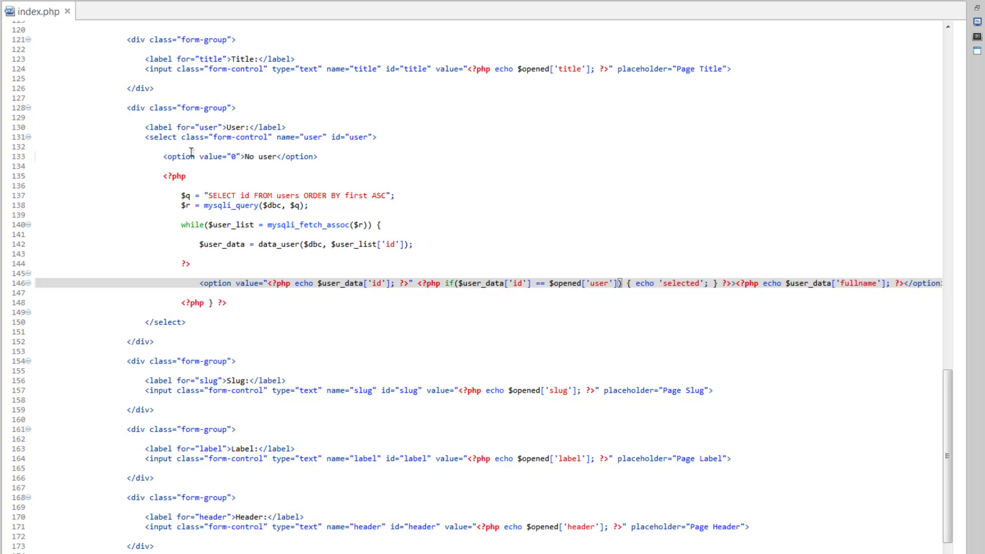
# Load admin/index.php without ?id=2, showing 'Undefined variable: opened' notices in the form
pyautogui.click(196, 176)
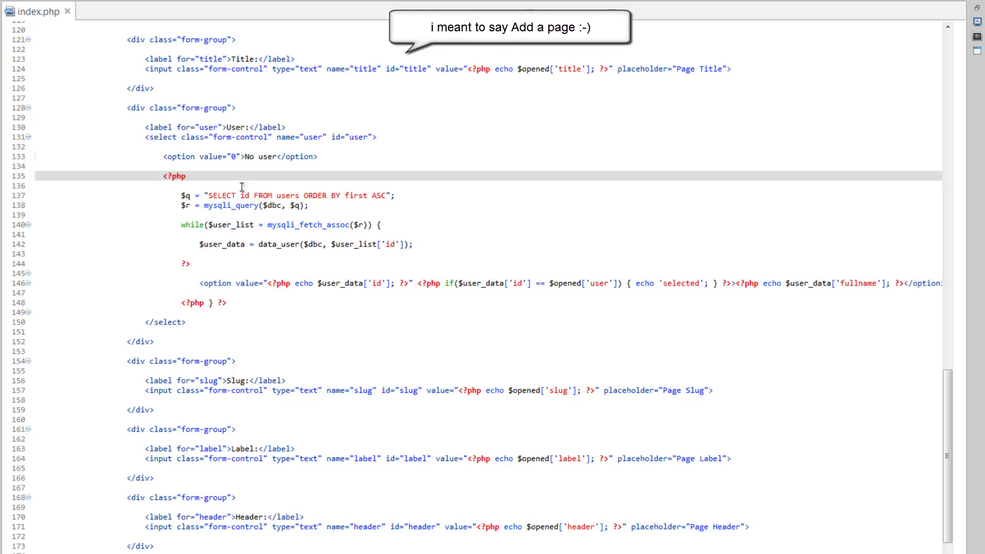
pyautogui.hotkey('alt', 'Tab')
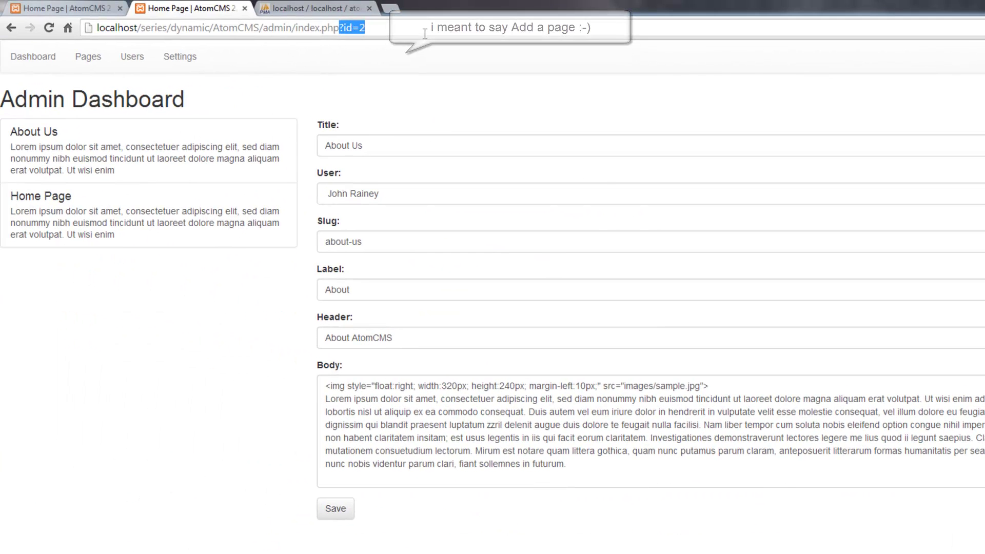
pyautogui.press('BackSpace')
pyautogui.press('Return')
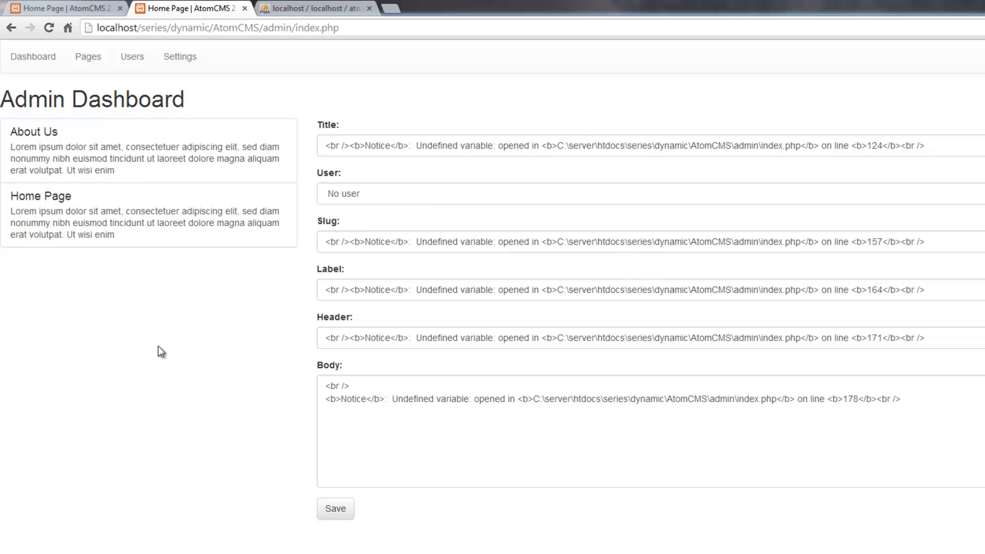
# Open setup.php from the admin/config folder in Aptana
pyautogui.hotkey('alt', 'Tab')
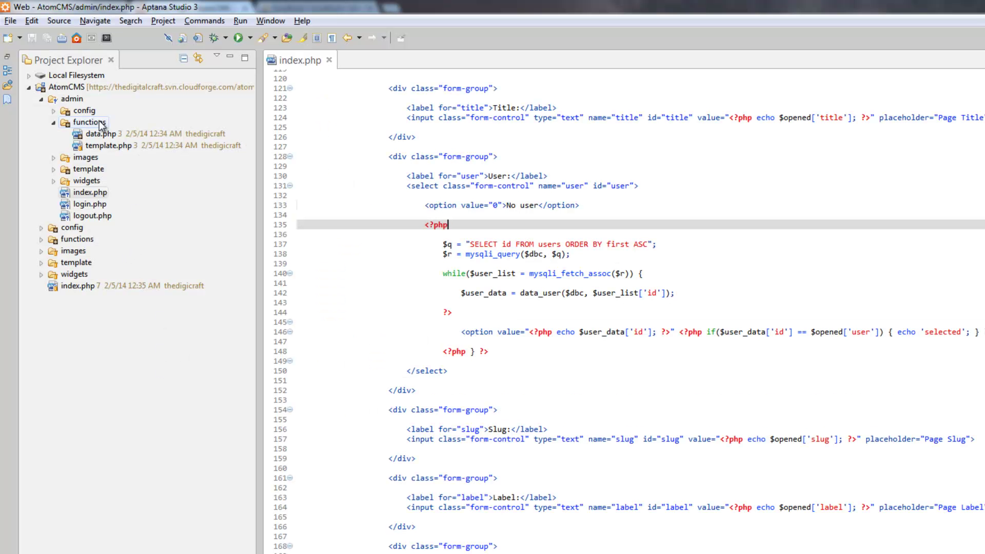
pyautogui.click(53, 111)
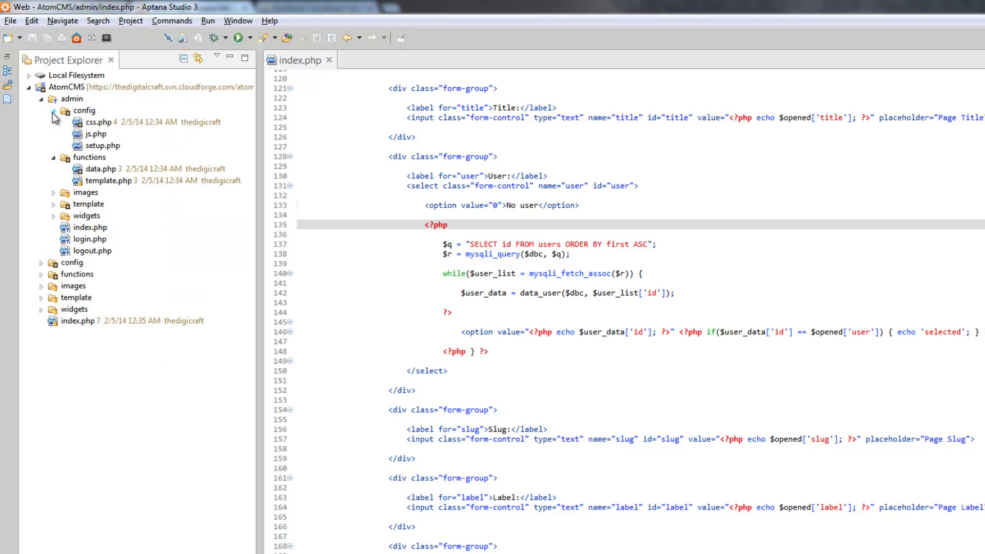
pyautogui.click(102, 146)
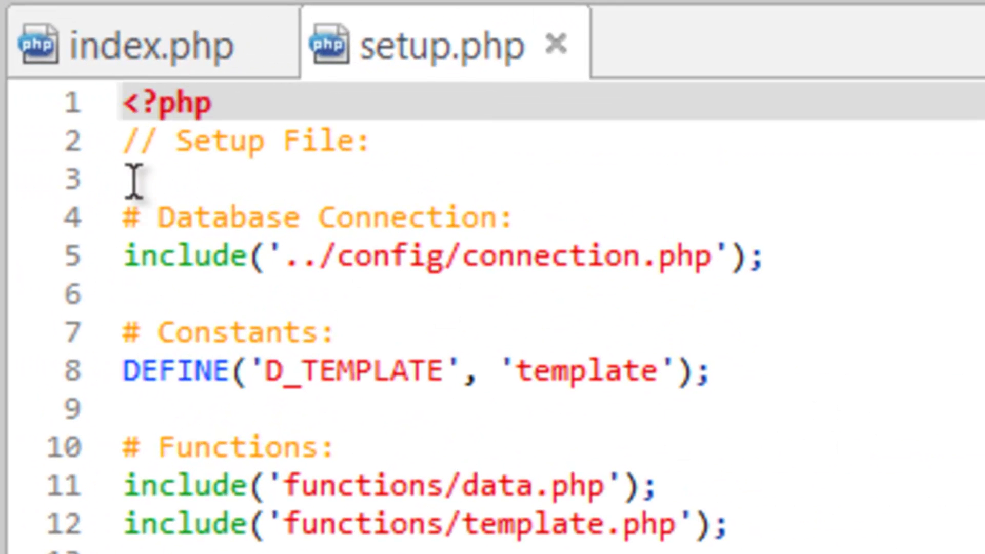
# Add error_reporting(0); on line 4 of setup.php and save the file
pyautogui.click(129, 179)
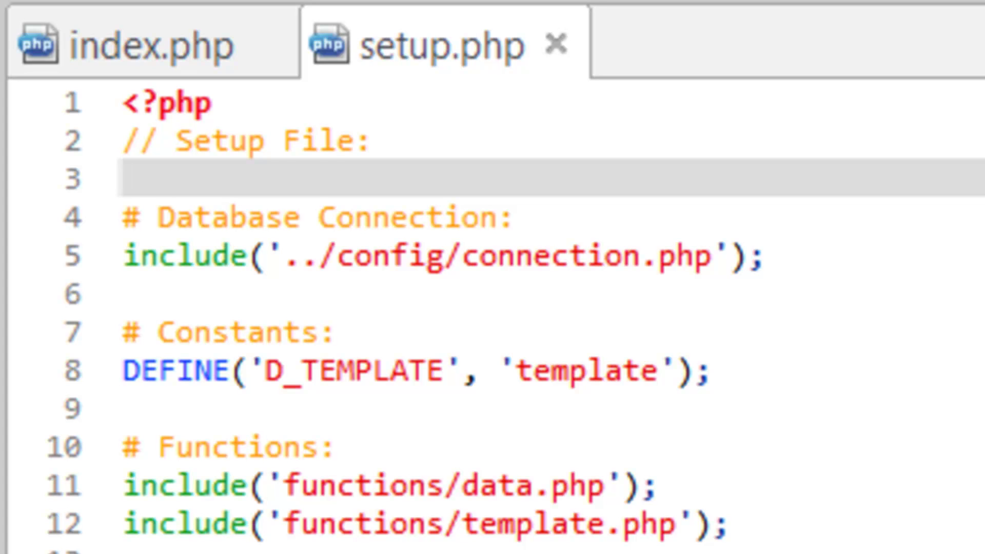
pyautogui.press('Return')
pyautogui.press('Return')
pyautogui.press('Up')
pyautogui.press('Up')
pyautogui.press('Down')
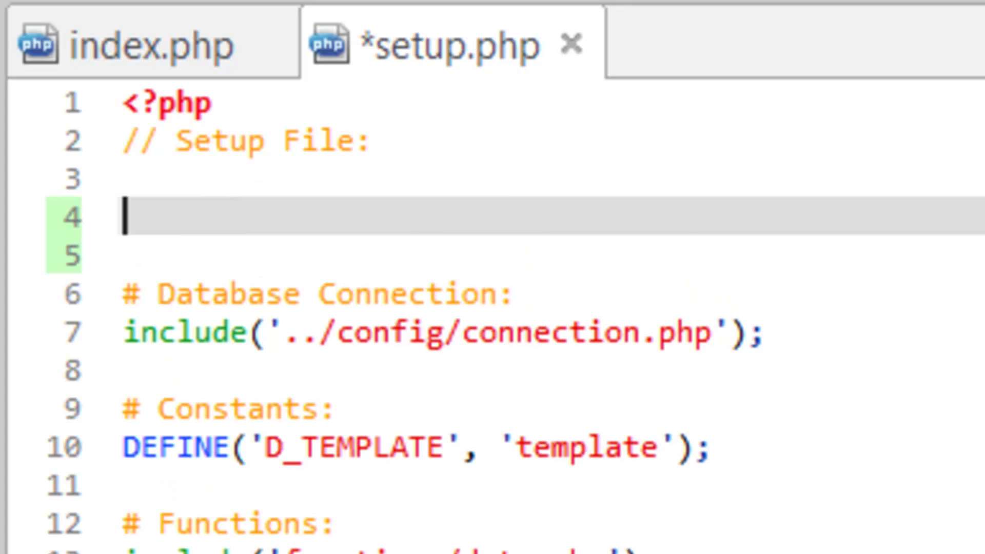
pyautogui.write('error')
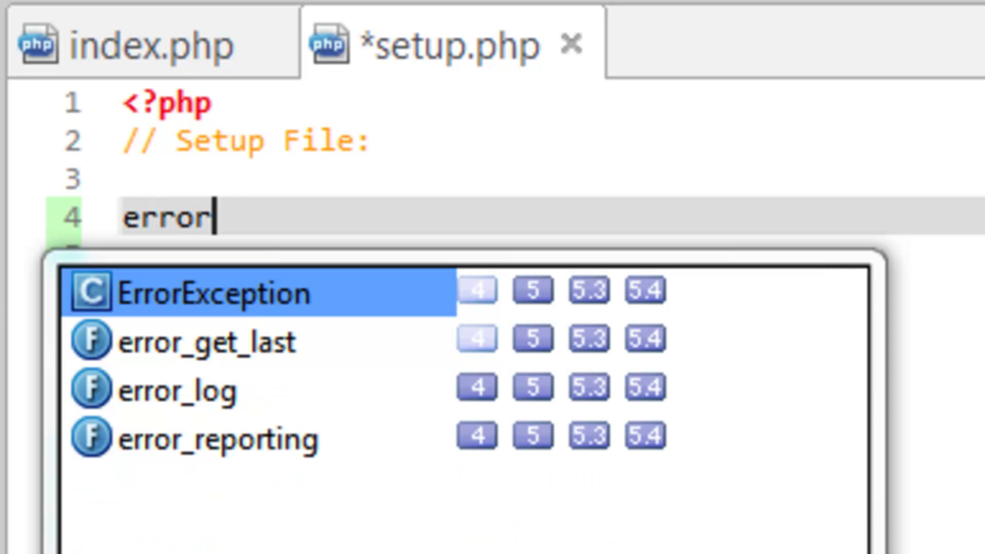
pyautogui.write('_')
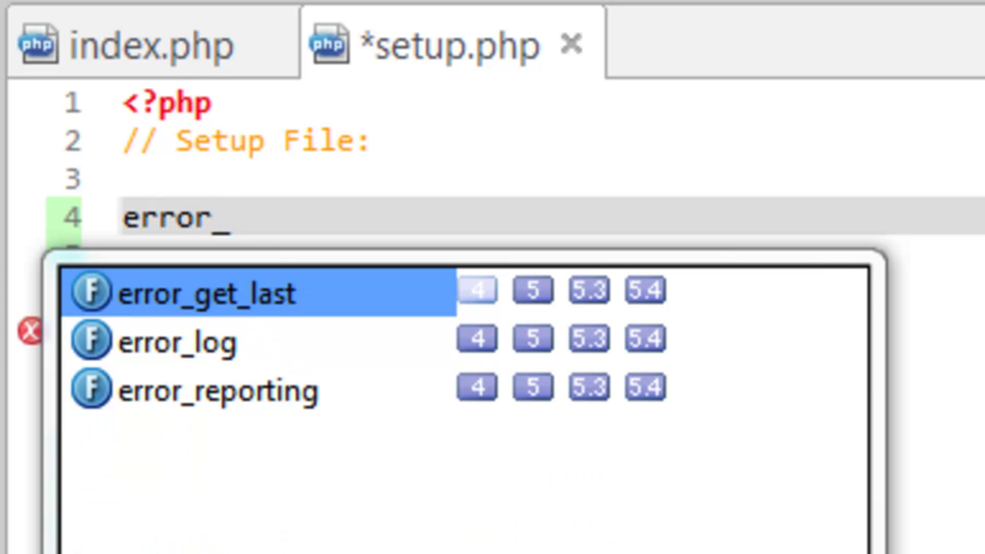
pyautogui.press('Down')
pyautogui.press('Down')
pyautogui.press('Return')
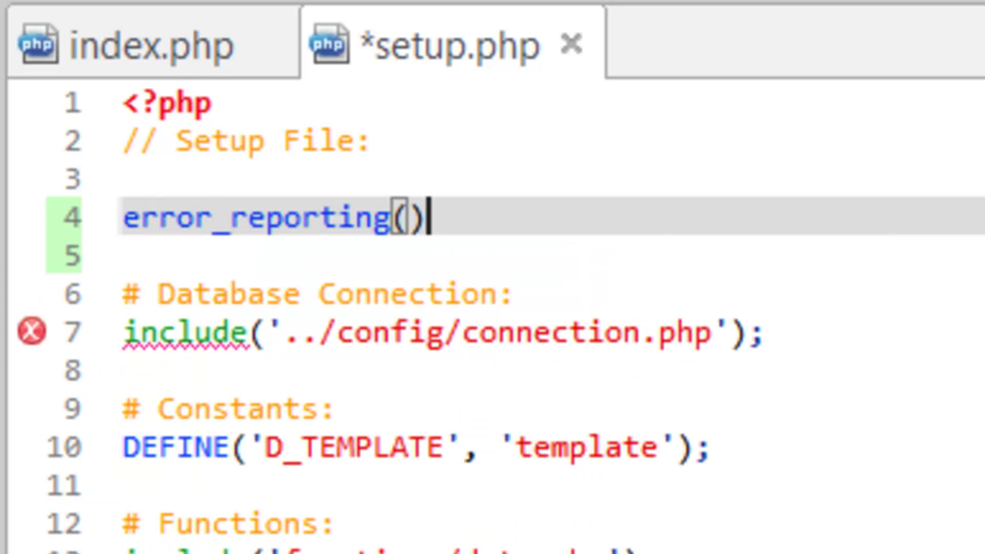
pyautogui.write('0')
pyautogui.press('Right')
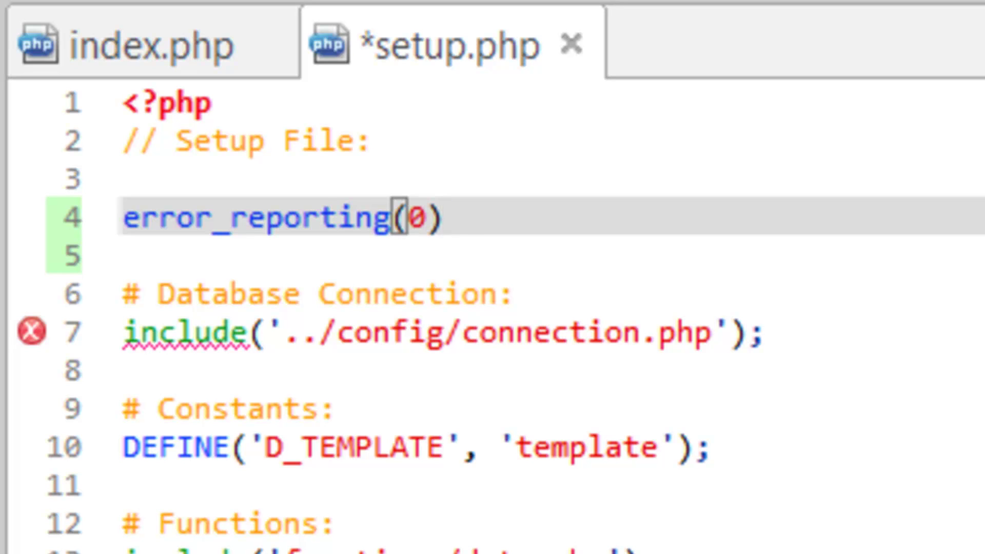
pyautogui.write(';')
pyautogui.click(660, 549)
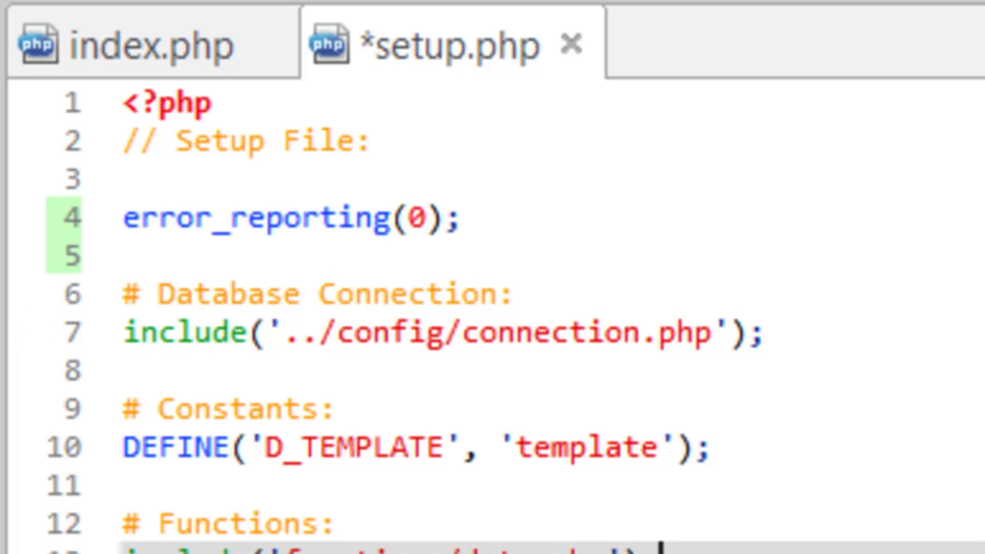
pyautogui.hotkey('ctrl', 's')
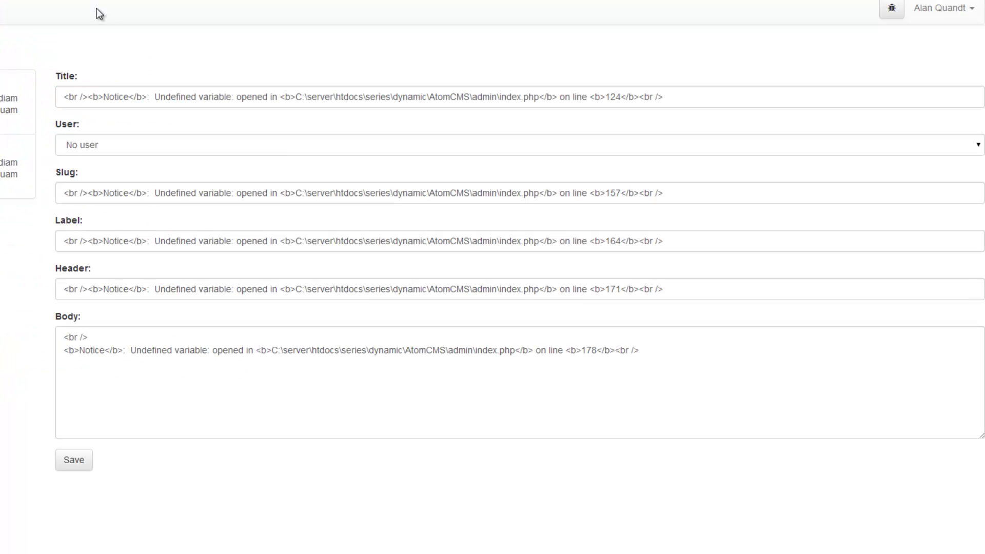
# Reload the admin dashboard to confirm notice-free empty fields, comparing it with setup.php in Aptana
pyautogui.click(378, 29)
pyautogui.press('Return')
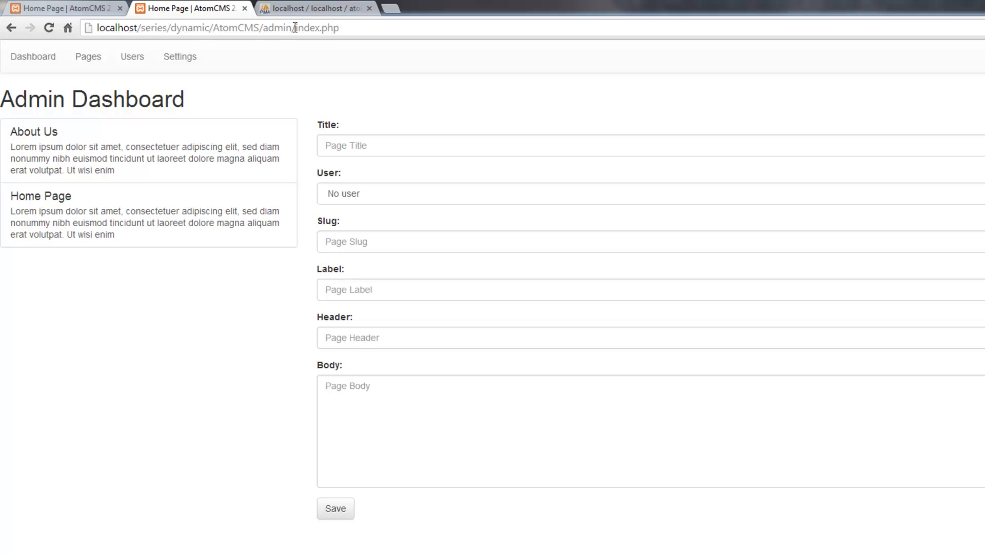
pyautogui.moveTo(295, 28); pyautogui.dragTo(355, 29)
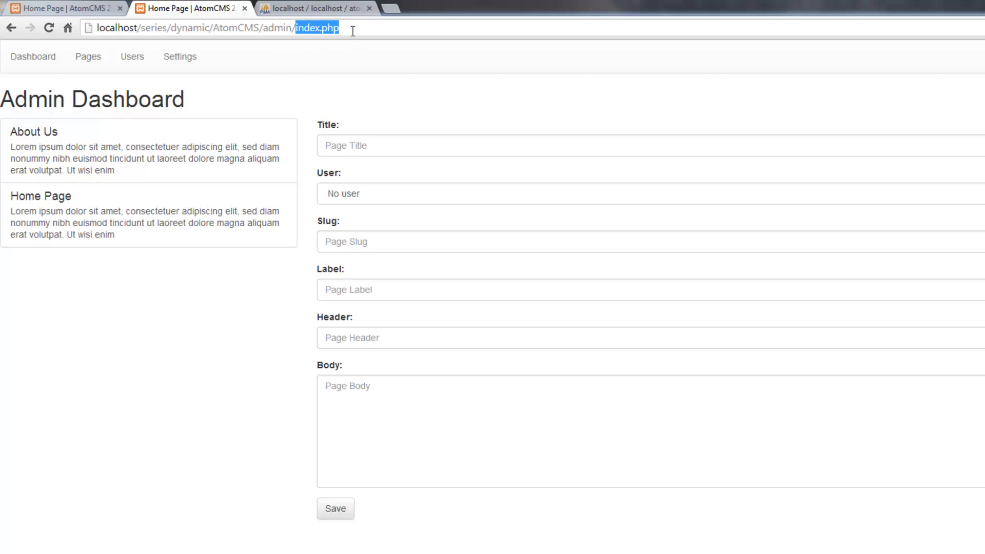
pyautogui.click(352, 30)
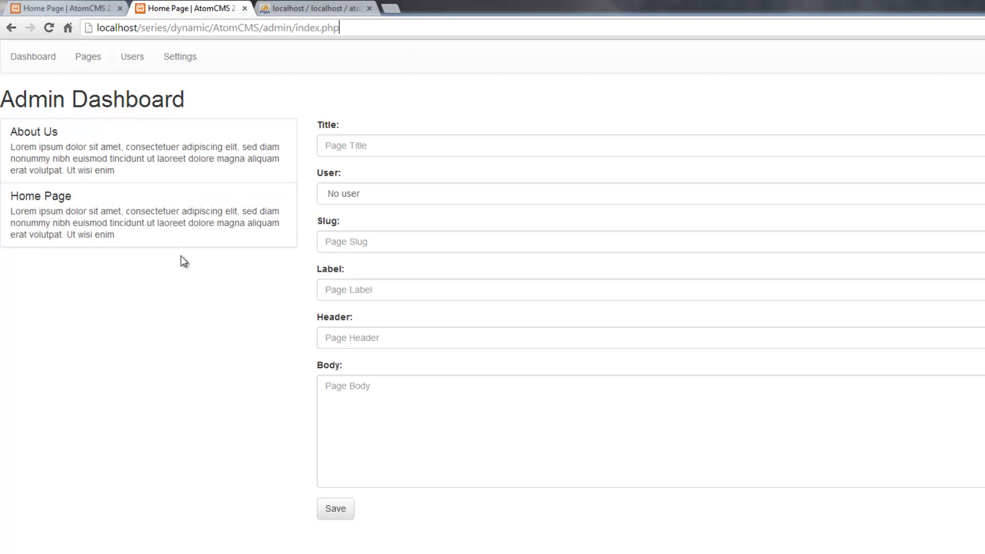
pyautogui.hotkey('alt', 'Tab')
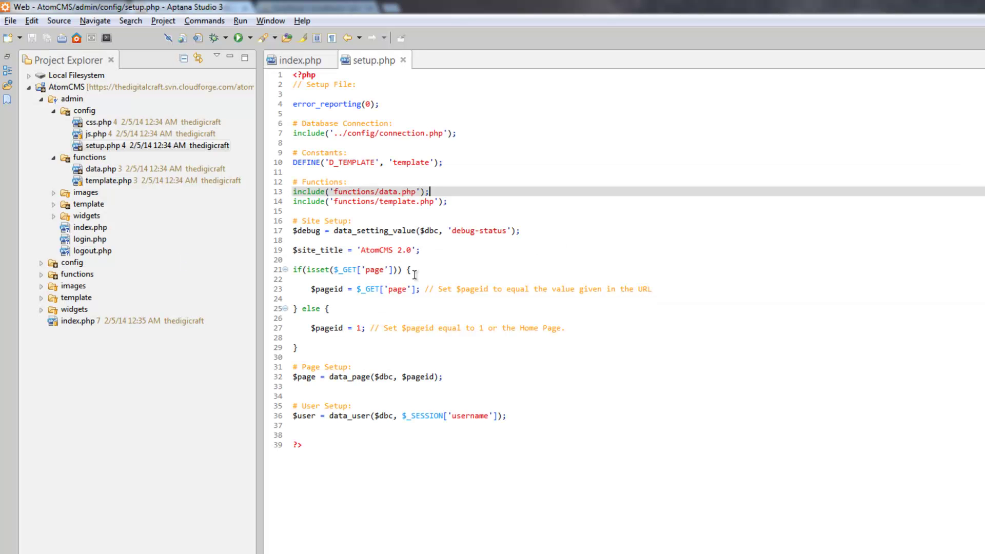
pyautogui.hotkey('alt', 'Tab')
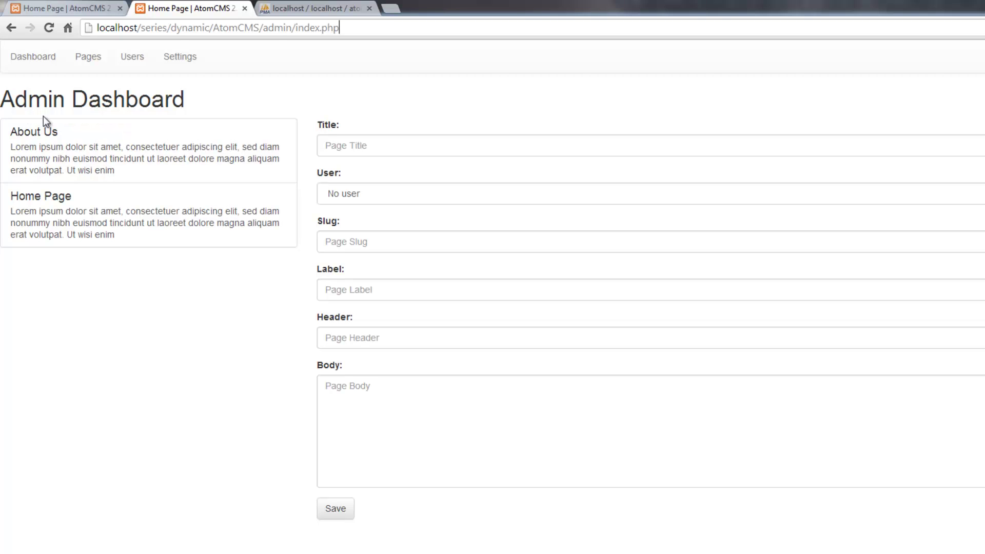
pyautogui.hotkey('alt', 'Tab')
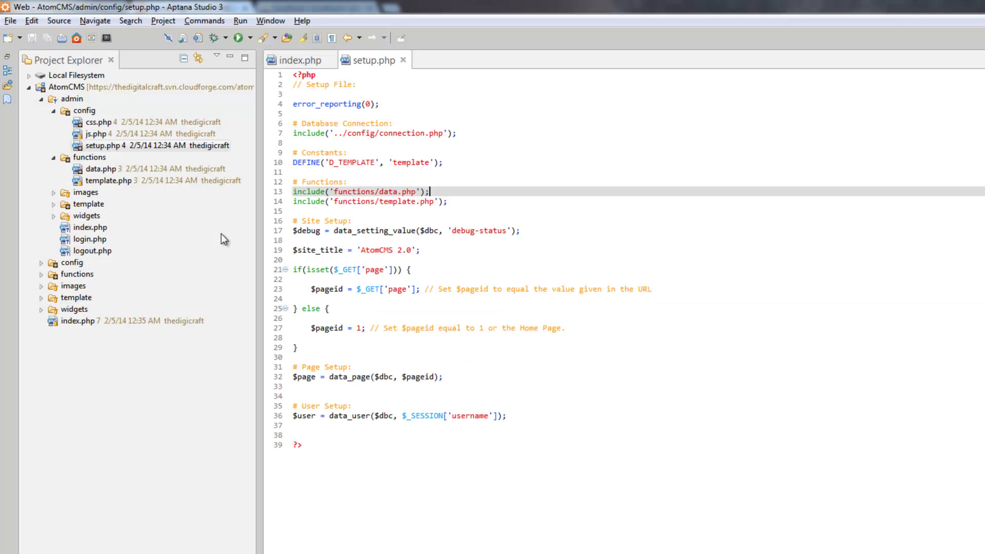
# In index.php, move the list-group div opening tag above the page-listing PHP block
pyautogui.click(370, 337)
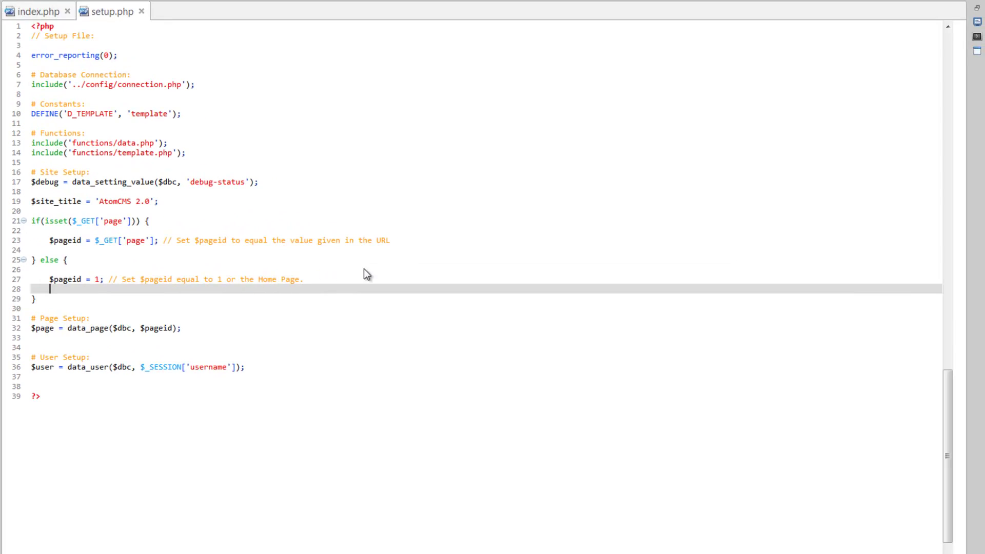
pyautogui.hotkey('ctrl', 'pageup')
pyautogui.scroll(10, 365, 266)
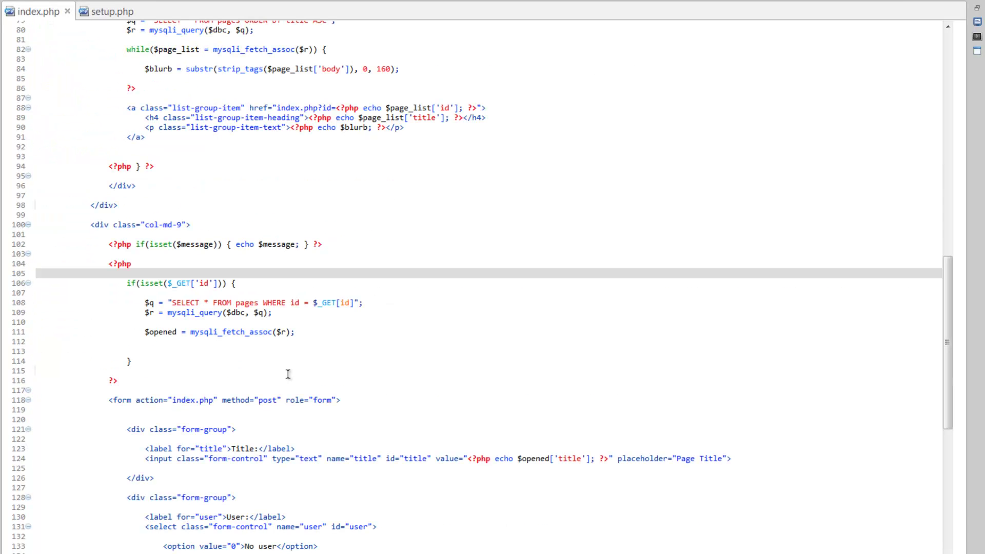
pyautogui.scroll(7, 175, 297)
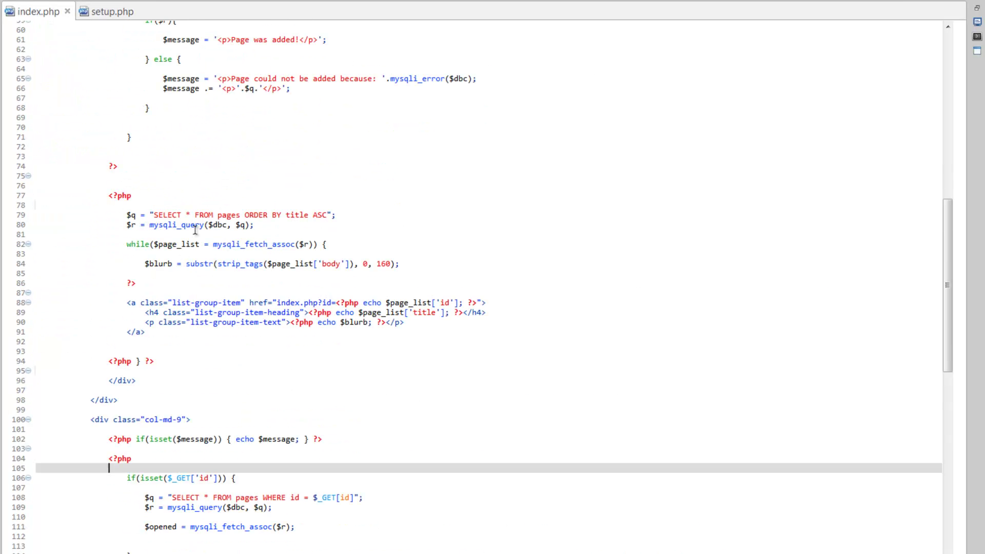
pyautogui.scroll(3, 161, 213)
pyautogui.scroll(3, 161, 212)
pyautogui.scroll(-3, 160, 212)
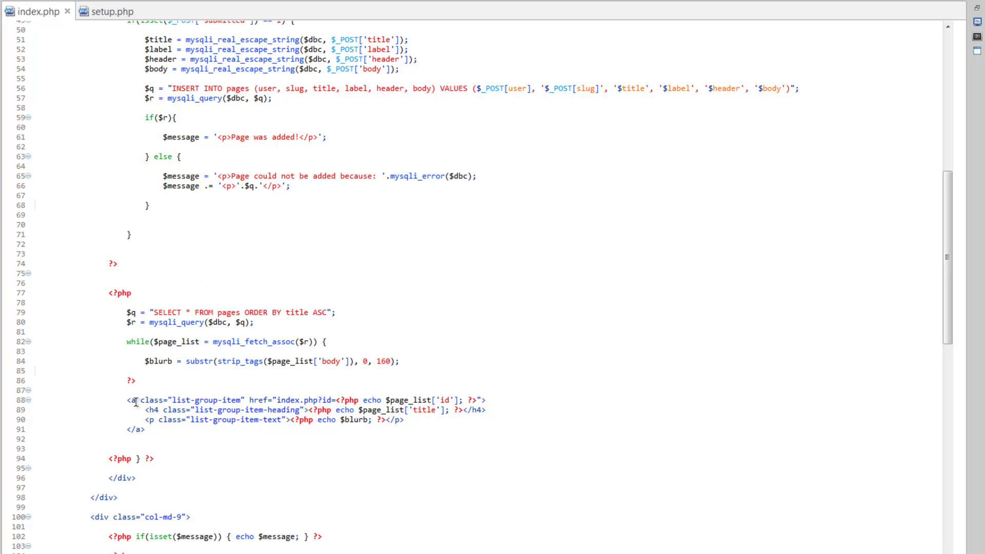
pyautogui.scroll(7, 146, 286)
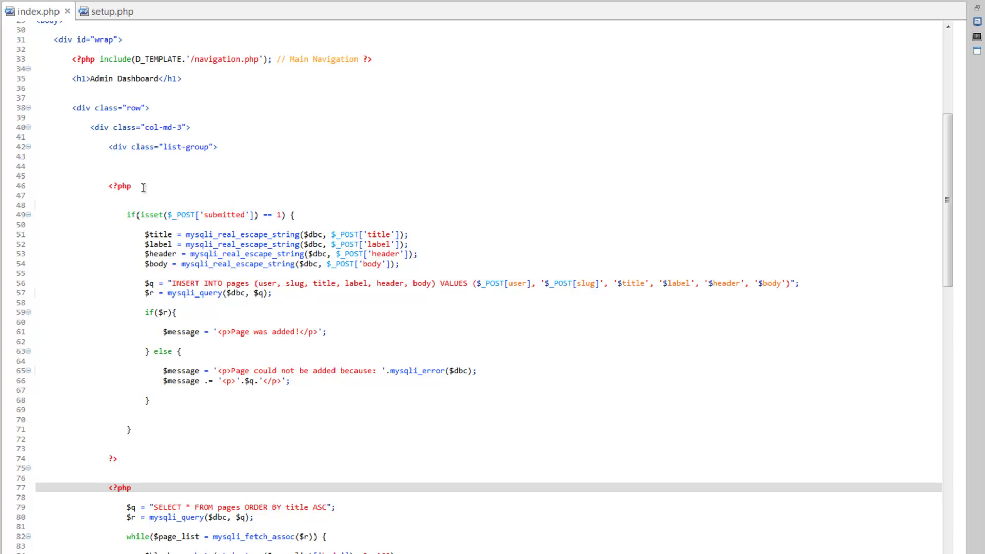
pyautogui.click(224, 417)
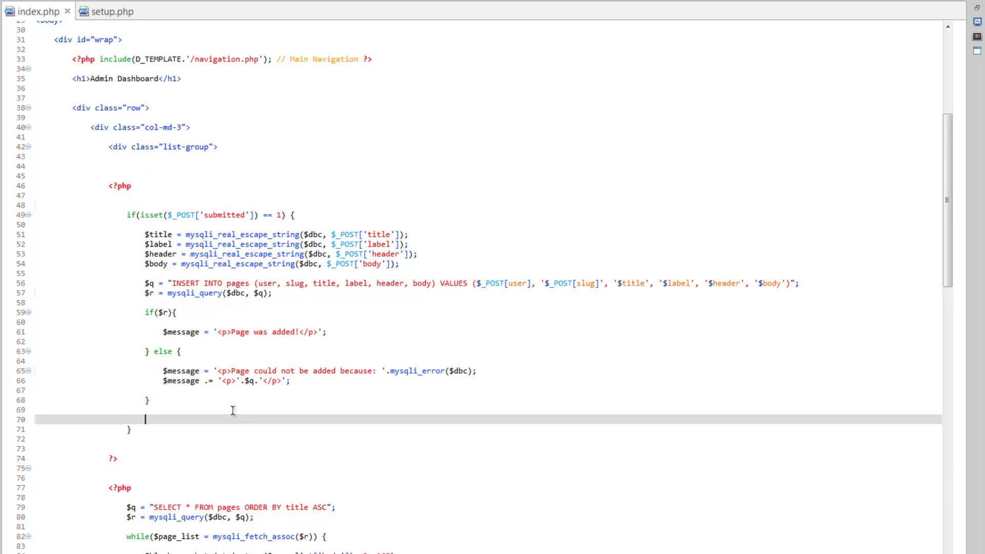
pyautogui.scroll(-3, 231, 410)
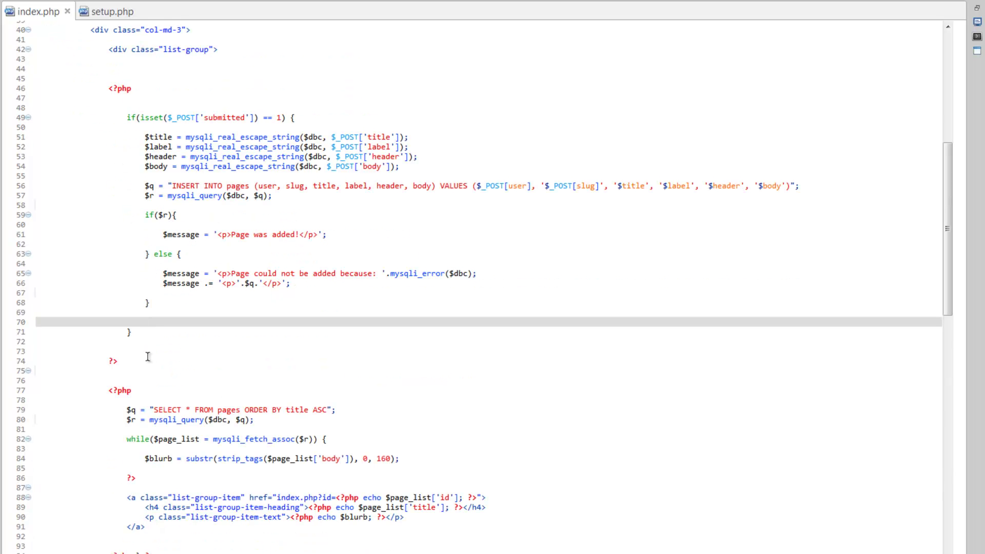
pyautogui.scroll(3, 148, 358)
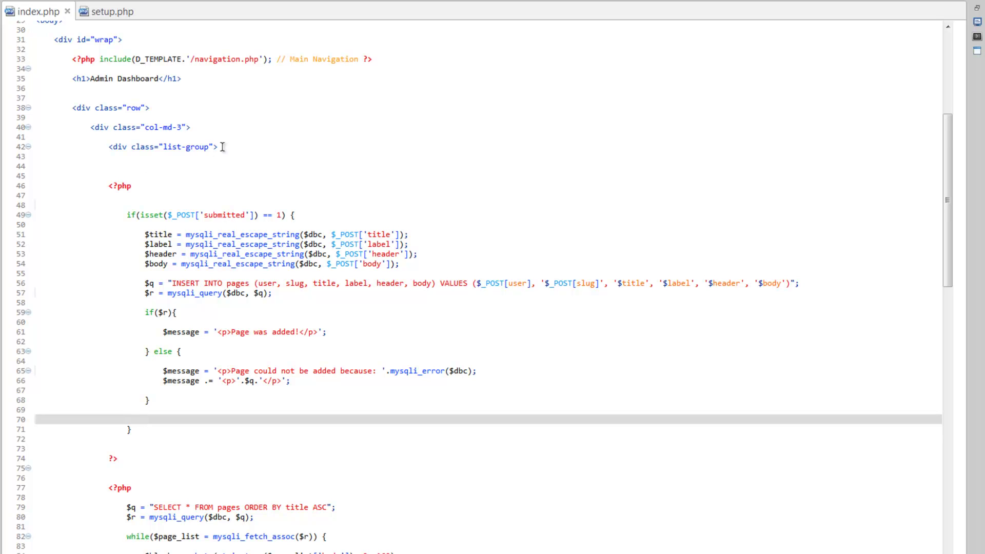
pyautogui.moveTo(221, 145); pyautogui.dragTo(108, 146)
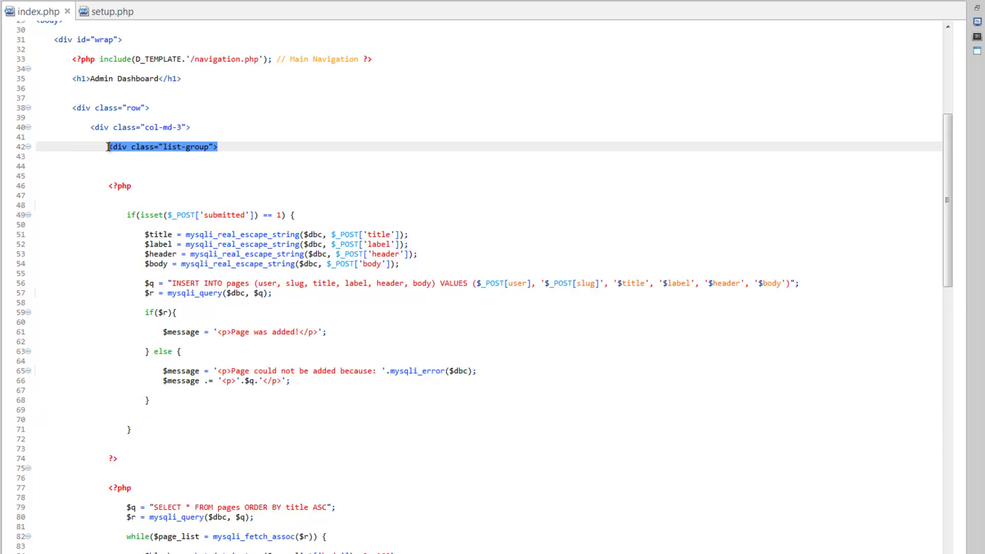
pyautogui.hotkey('ctrl', 'x')
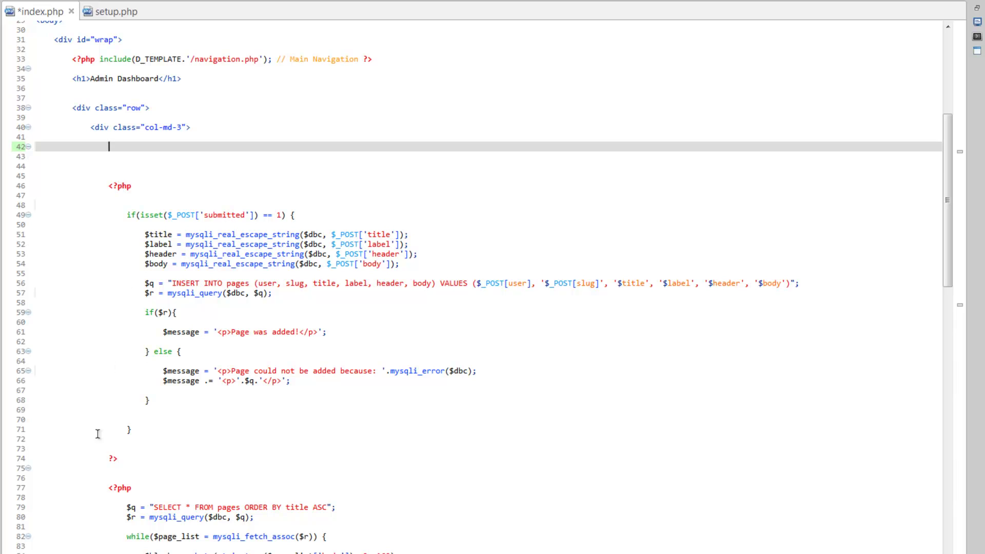
pyautogui.click(109, 478)
pyautogui.hotkey('ctrl', 'v')
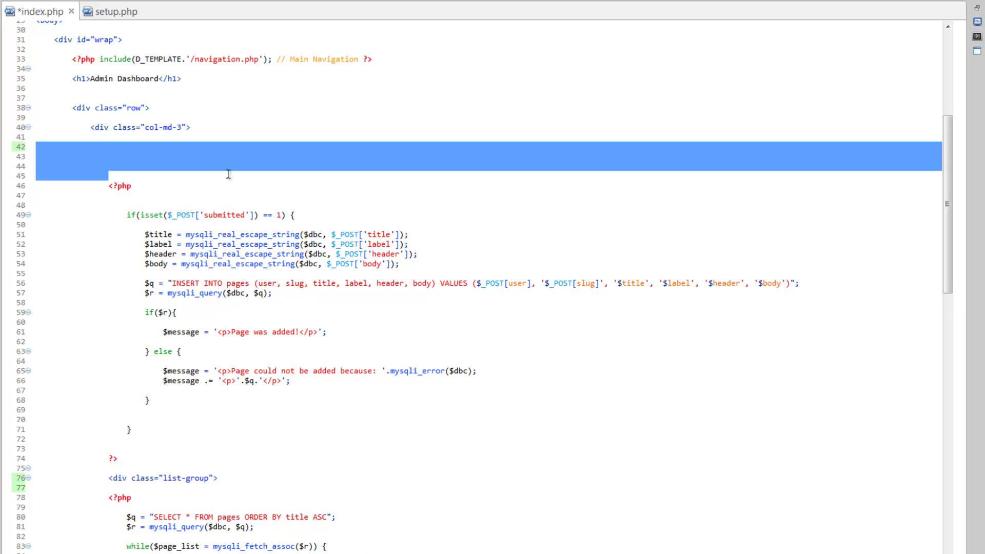
# Delete the leftover blank lines near the top of index.php
pyautogui.click(122, 170)
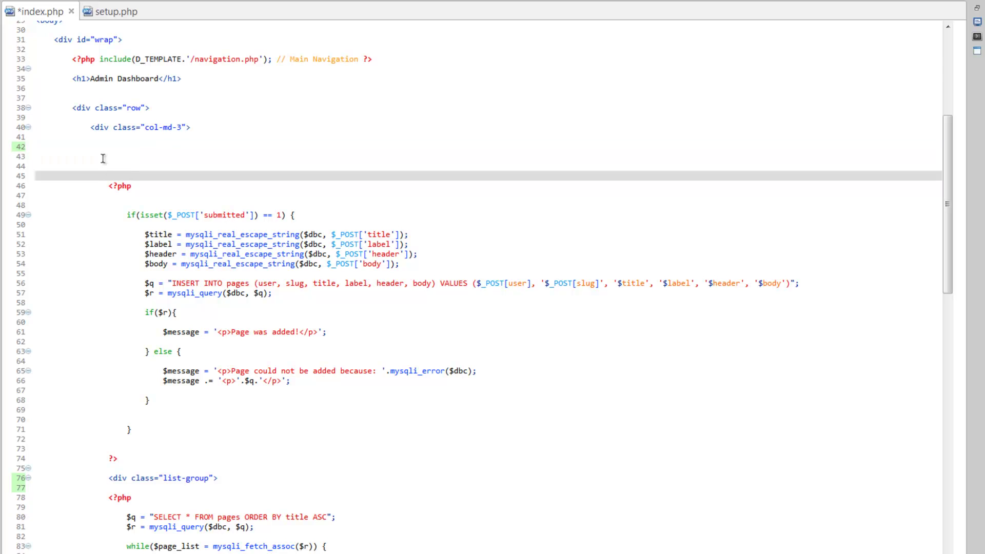
pyautogui.keyDown('shift'); pyautogui.click(38, 133); pyautogui.keyUp('shift')
pyautogui.press('BackSpace')
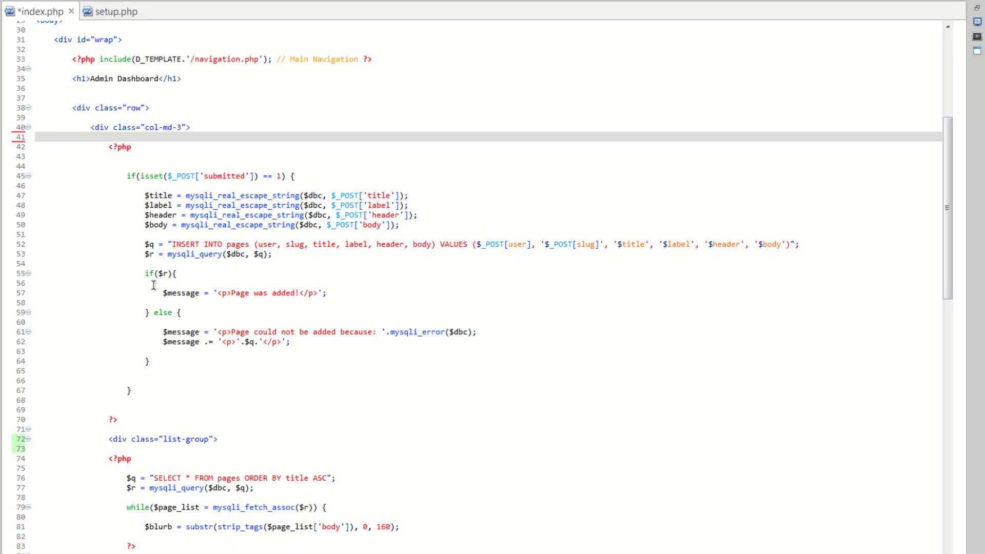
pyautogui.click(161, 361)
pyautogui.scroll(-7, 180, 424)
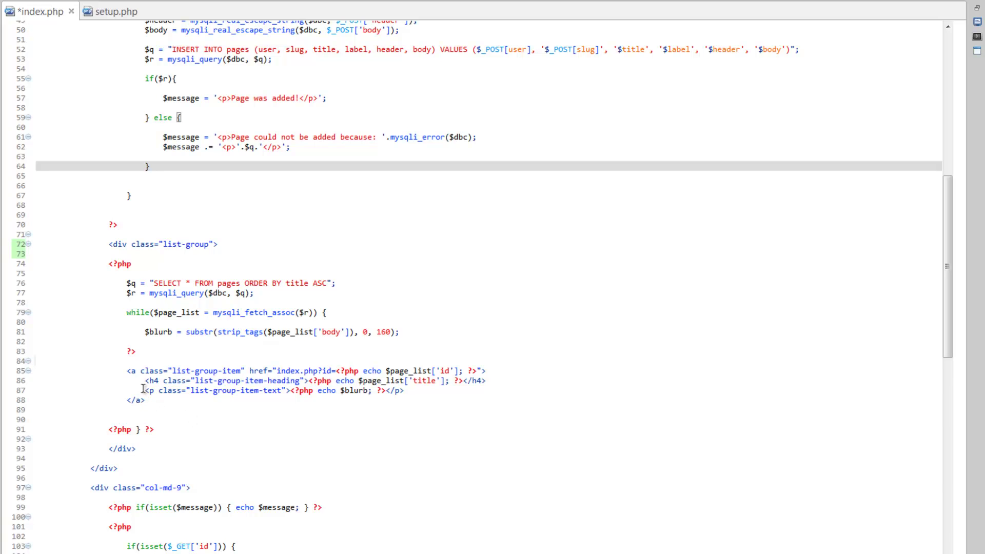
# Paste an outdented copy of the page link block below the list-group div
pyautogui.click(122, 253)
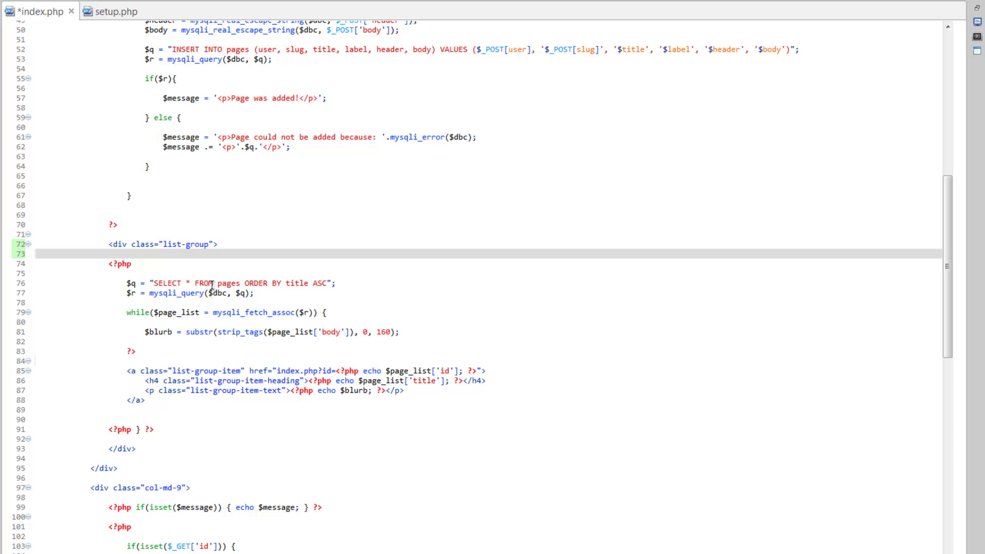
pyautogui.press('Return')
pyautogui.press('Return')
pyautogui.press('Return')
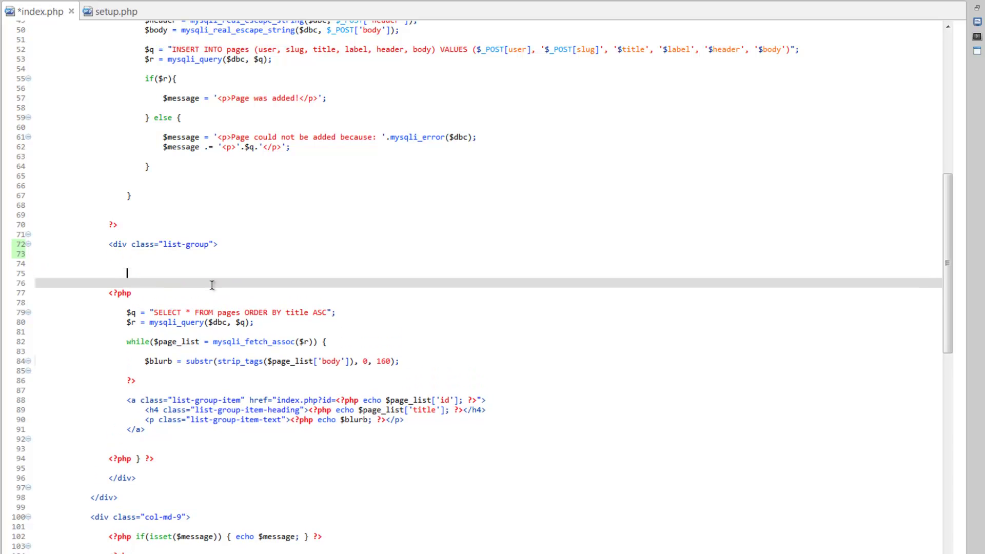
pyautogui.press('Up')
pyautogui.press('Up')
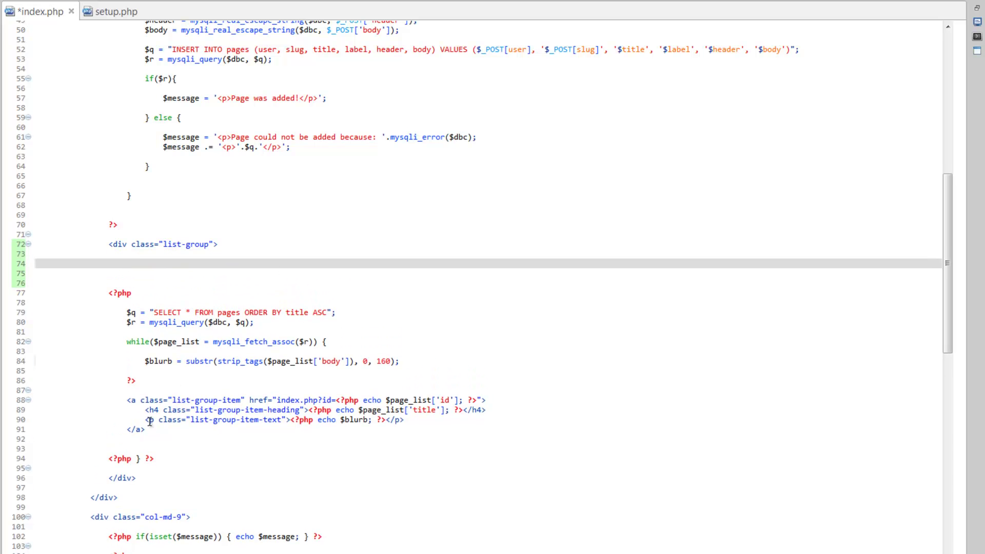
pyautogui.moveTo(148, 429); pyautogui.dragTo(1, 399)
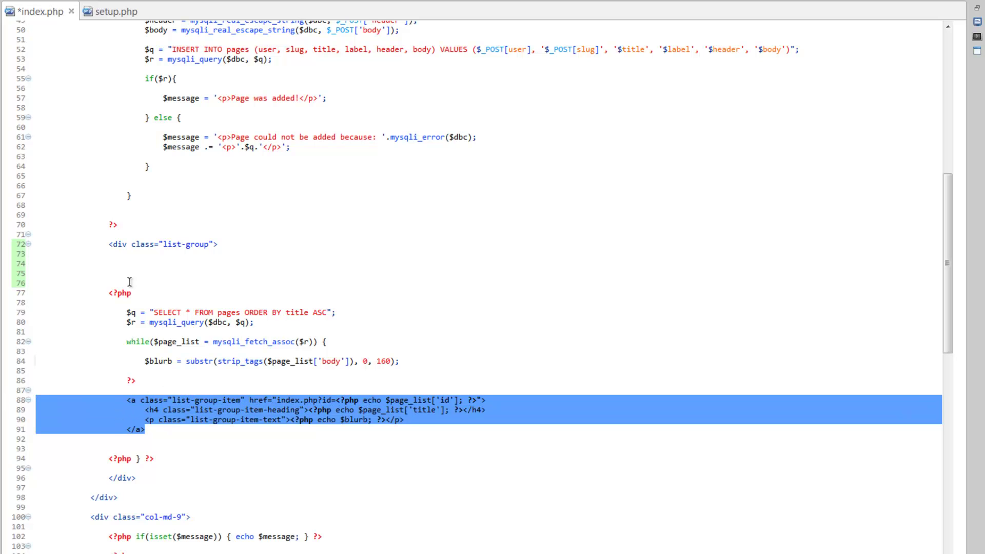
pyautogui.click(38, 263)
pyautogui.hotkey('ctrl', 'v')
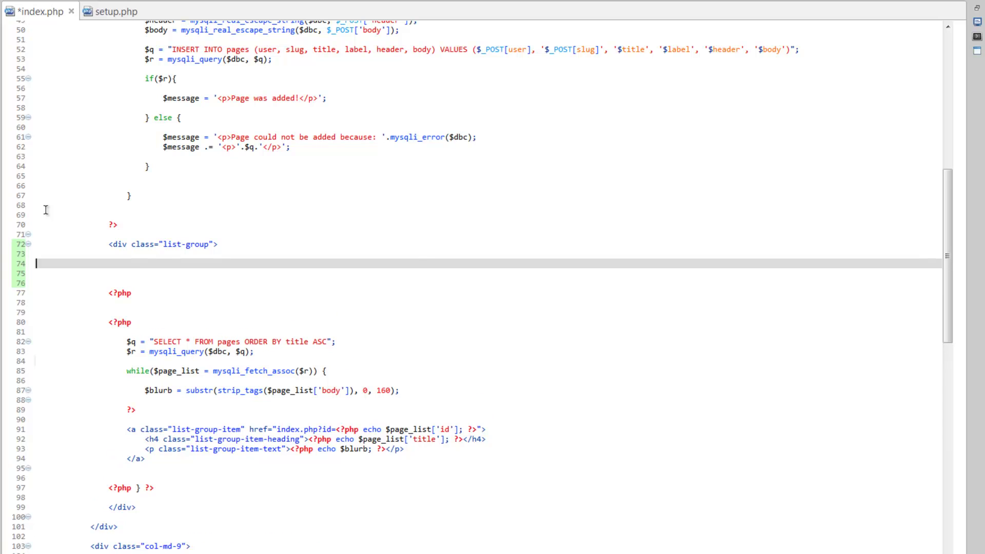
pyautogui.moveTo(147, 294)
pyautogui.mouseDown()
pyautogui.moveTo(36, 274)
pyautogui.moveTo(36, 263)
pyautogui.mouseUp()
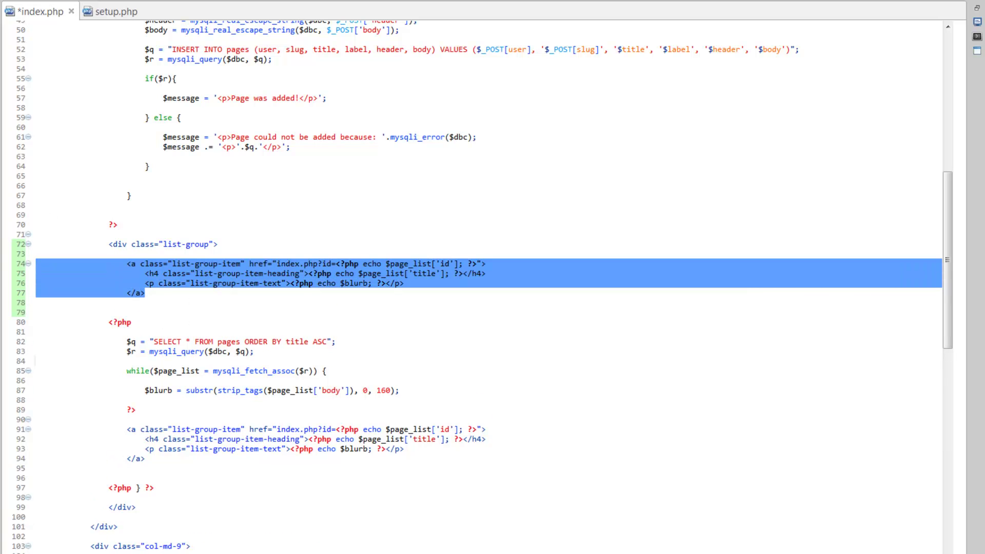
pyautogui.hotkey('shift', 'Tab')
pyautogui.click(217, 291)
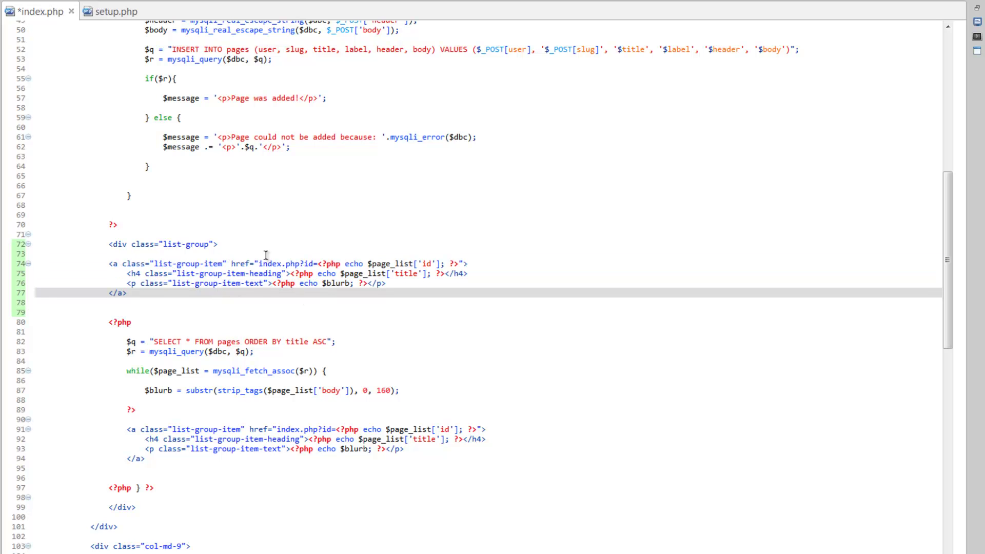
# Strip the ?id query and blurb paragraph from the copied link, and clear its title echo
pyautogui.doubleClick(307, 264)
pyautogui.moveTo(307, 264); pyautogui.dragTo(461, 264)
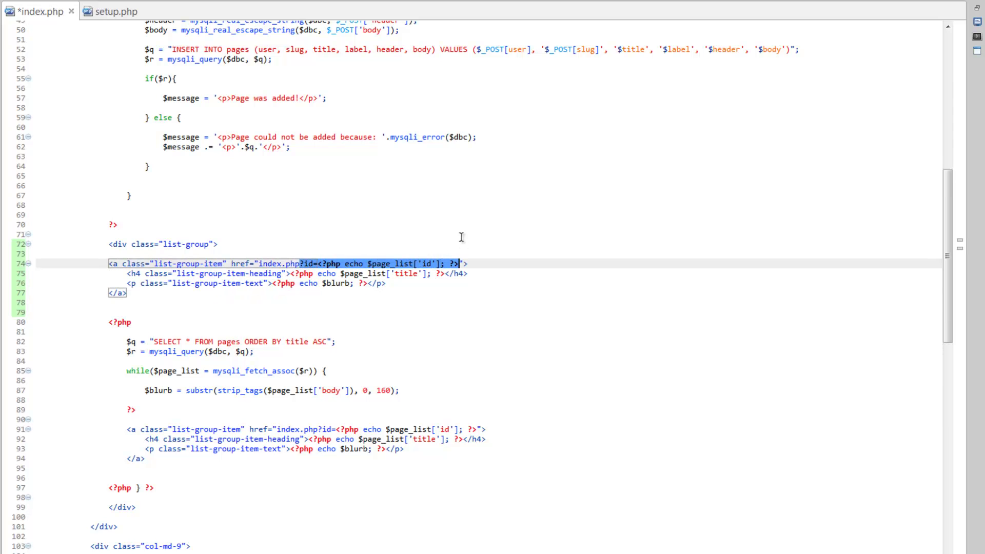
pyautogui.press('BackSpace')
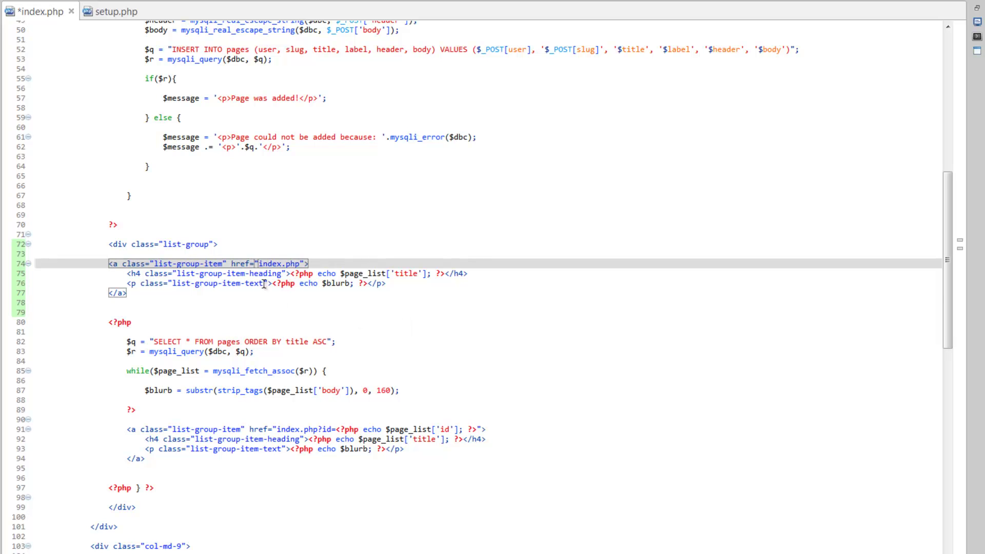
pyautogui.moveTo(127, 284); pyautogui.dragTo(387, 283)
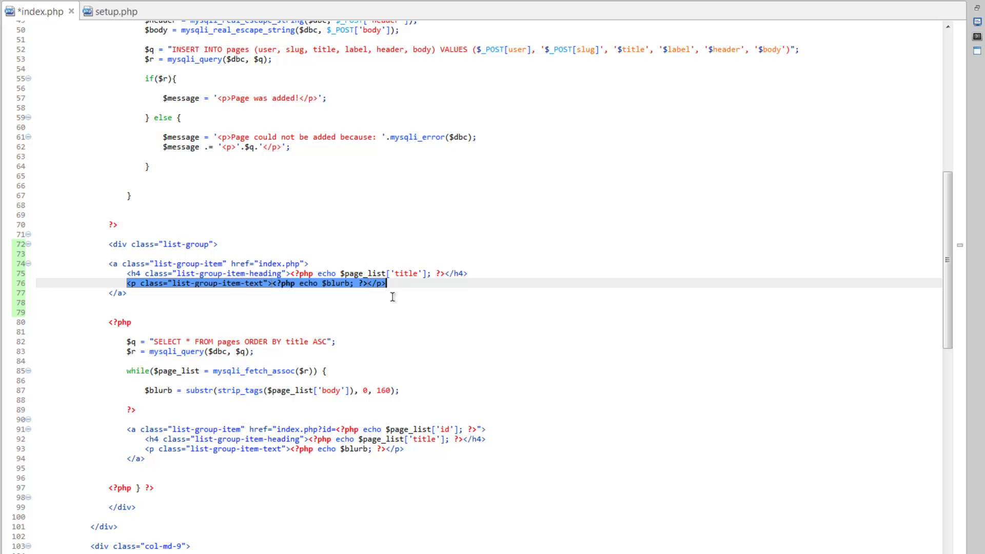
pyautogui.press('Delete')
pyautogui.moveTo(131, 279); pyautogui.dragTo(12, 281)
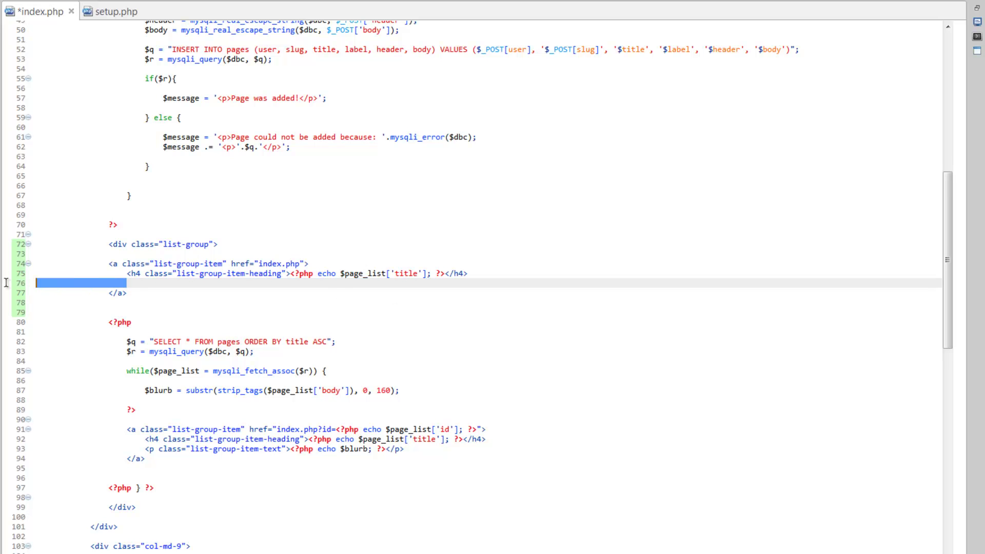
pyautogui.press('Delete')
pyautogui.press('Delete')
pyautogui.click(382, 270)
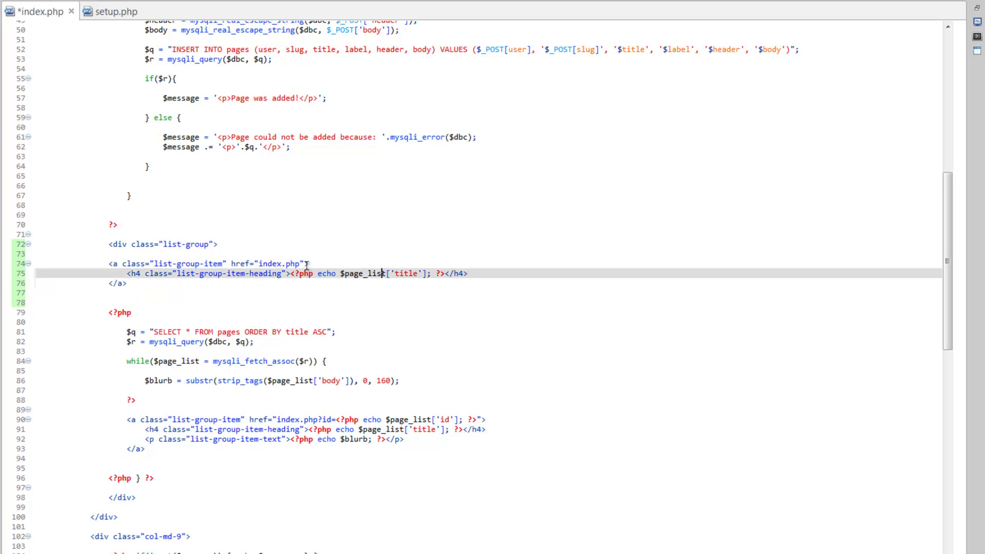
pyautogui.moveTo(291, 273); pyautogui.dragTo(449, 274)
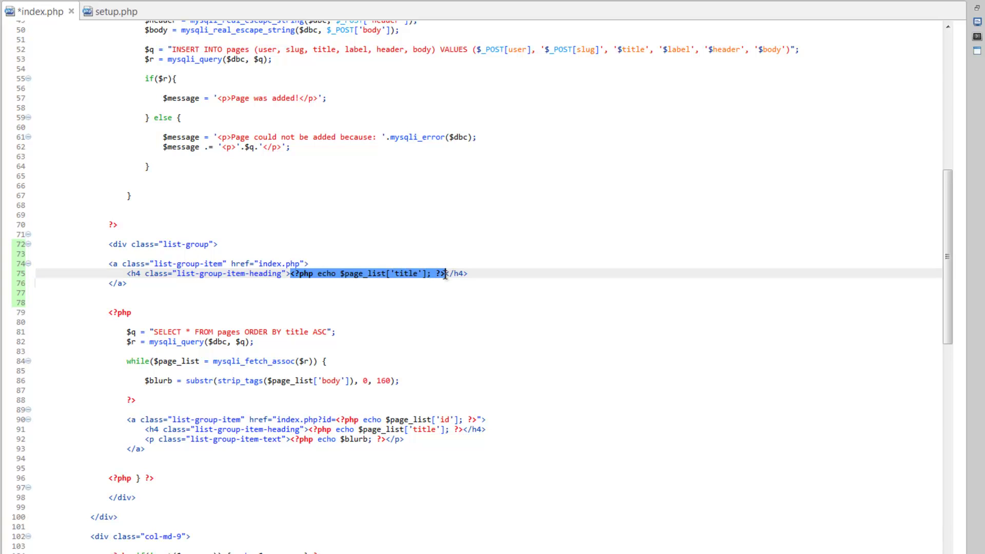
pyautogui.press('BackSpace')
pyautogui.write('Add ')
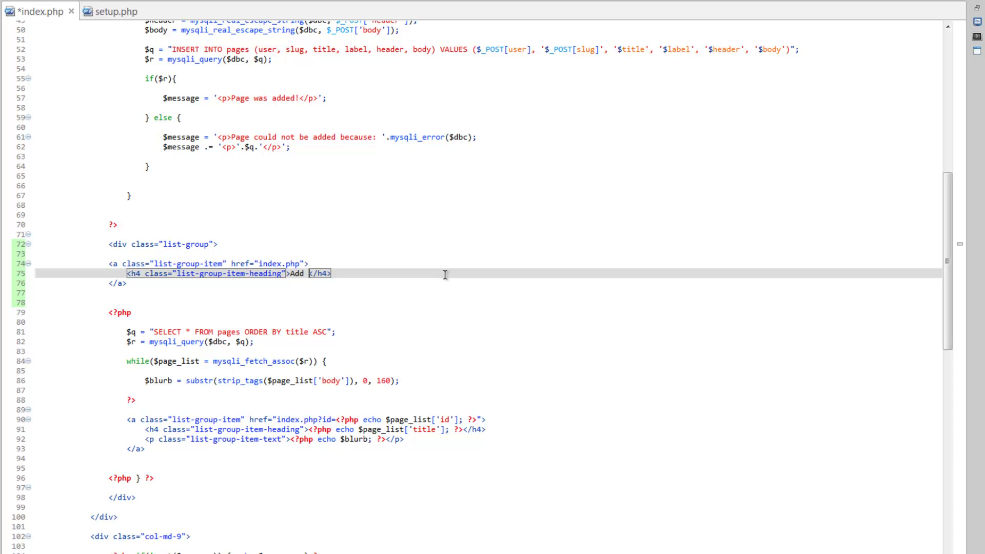
pyautogui.write('New Page')
# Reload the admin dashboard in Chrome to check for the new Add New Page item
pyautogui.click(428, 254)
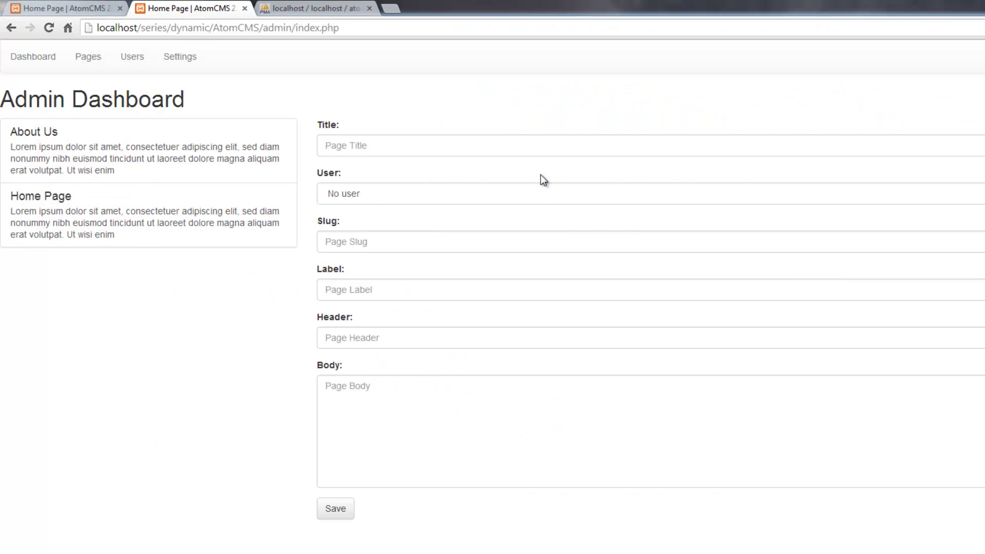
pyautogui.click(47, 25)
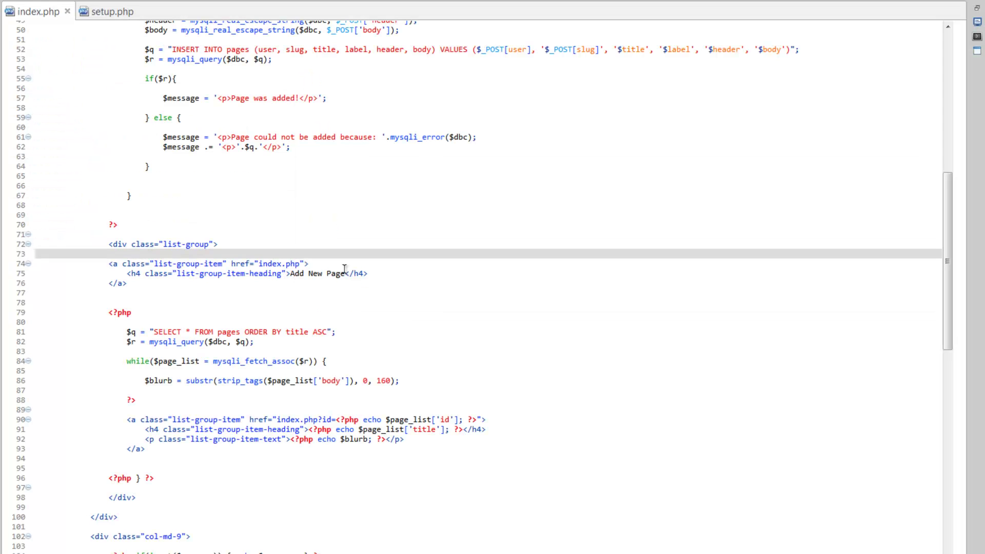
# Add an fa fa-plus icon element to the Add New Page heading and save index.php
pyautogui.click(292, 274)
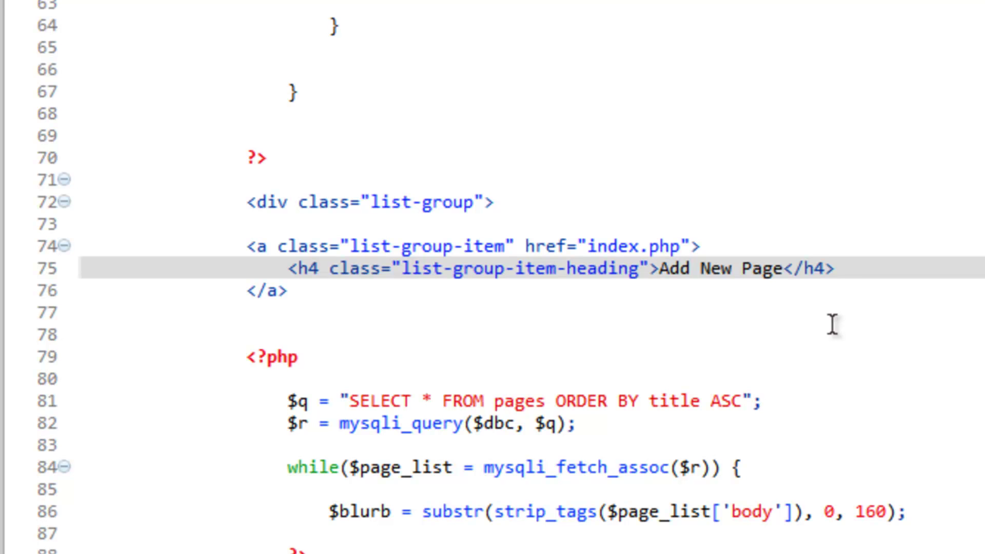
pyautogui.write('<')
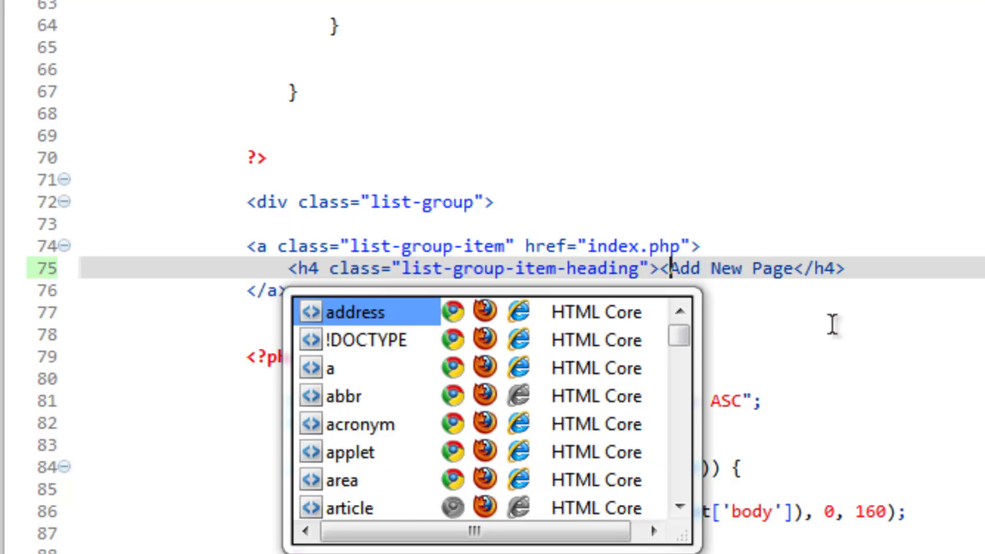
pyautogui.write('i')
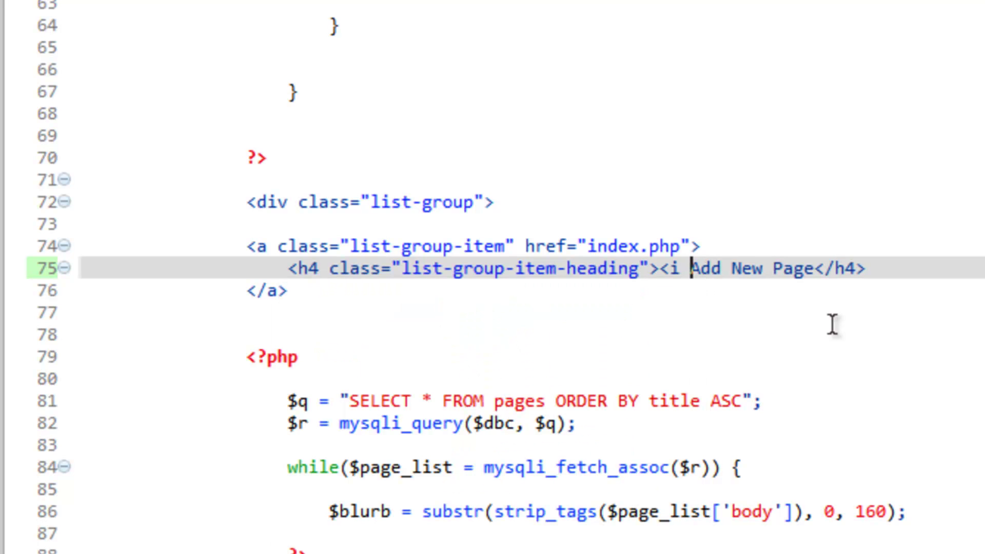
pyautogui.write(' cl')
pyautogui.press('Return')
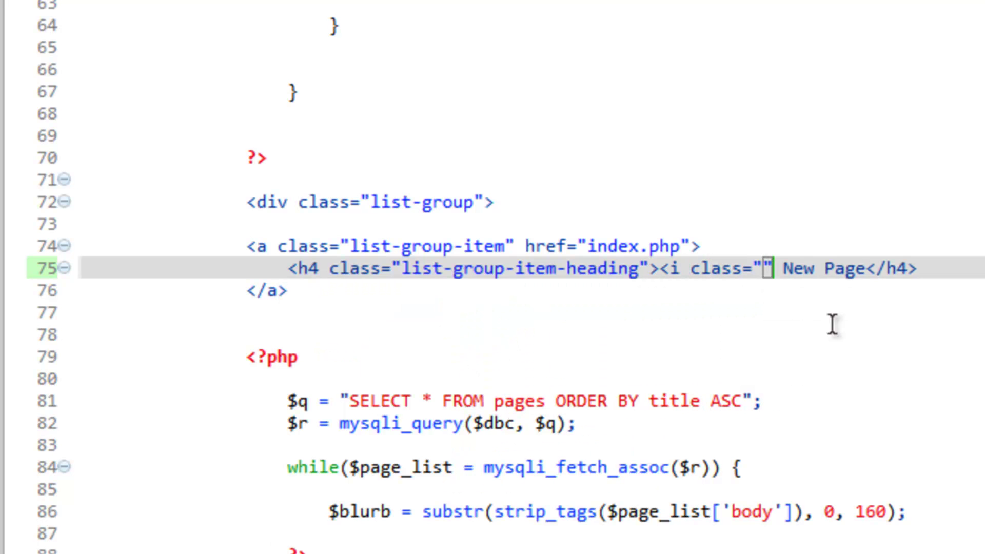
pyautogui.write('fa')
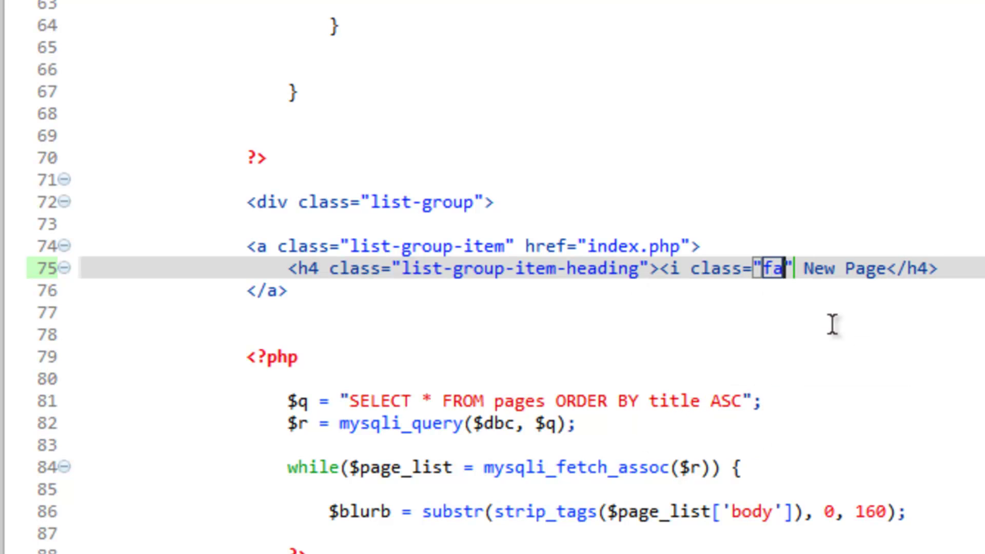
pyautogui.write(' f')
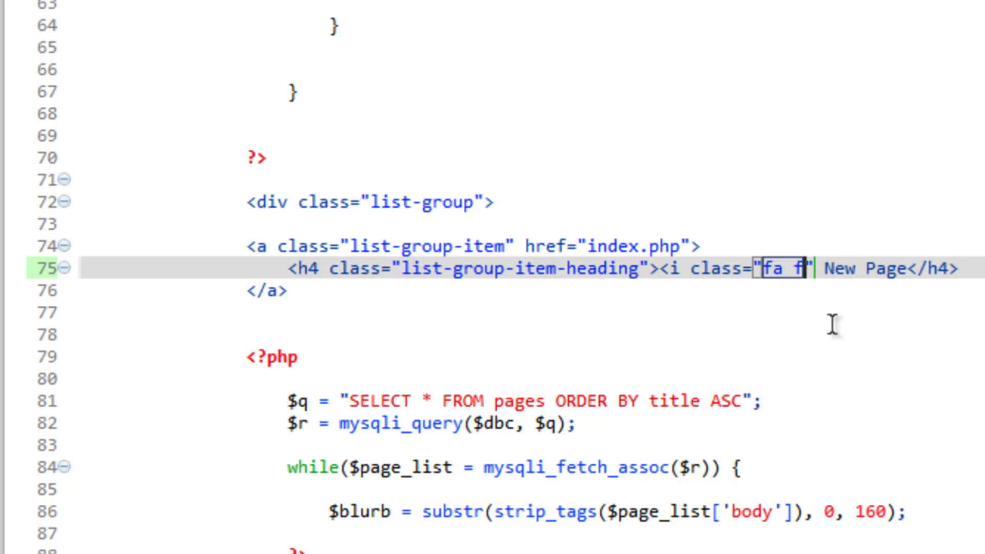
pyautogui.write('a-')
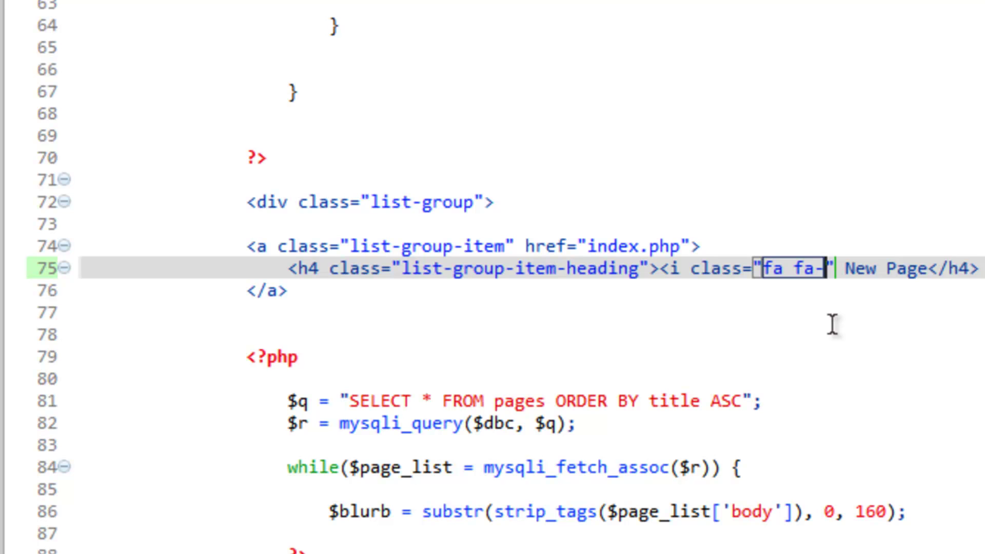
pyautogui.write('plus')
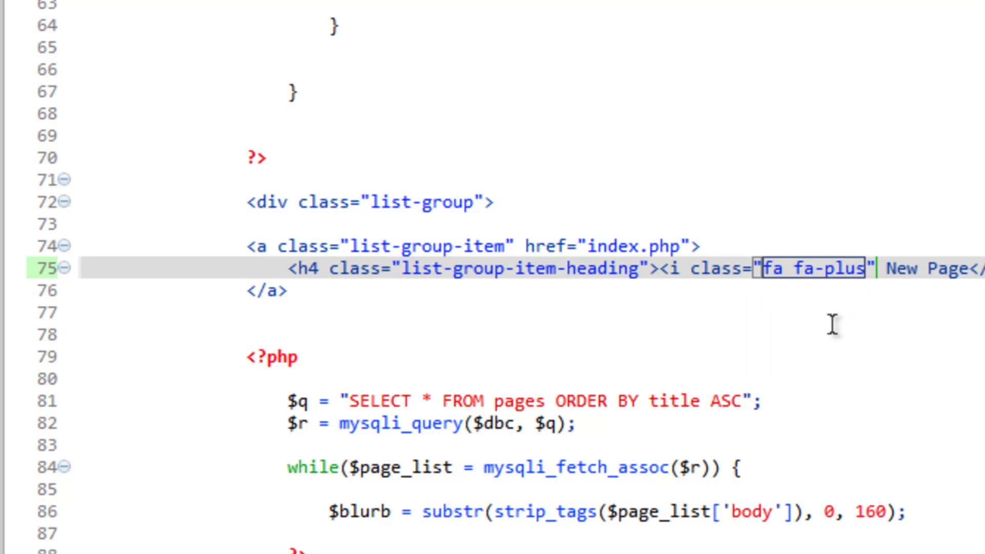
pyautogui.write('>')
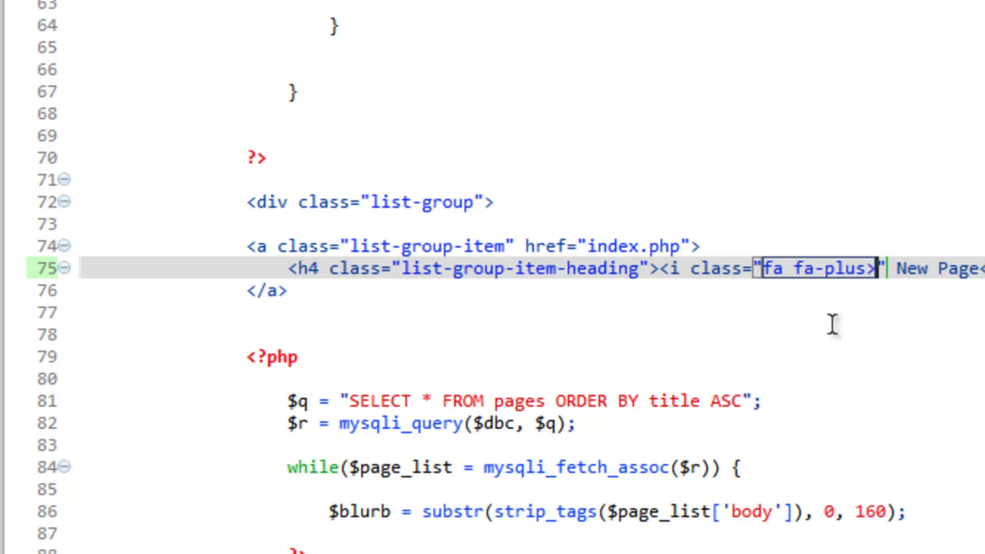
pyautogui.press('BackSpace')
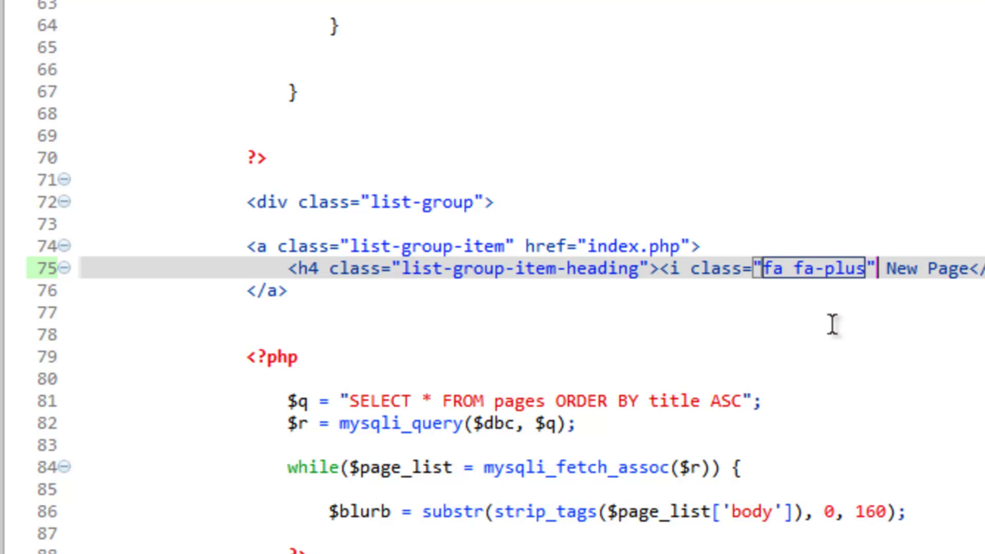
pyautogui.write('></i>')
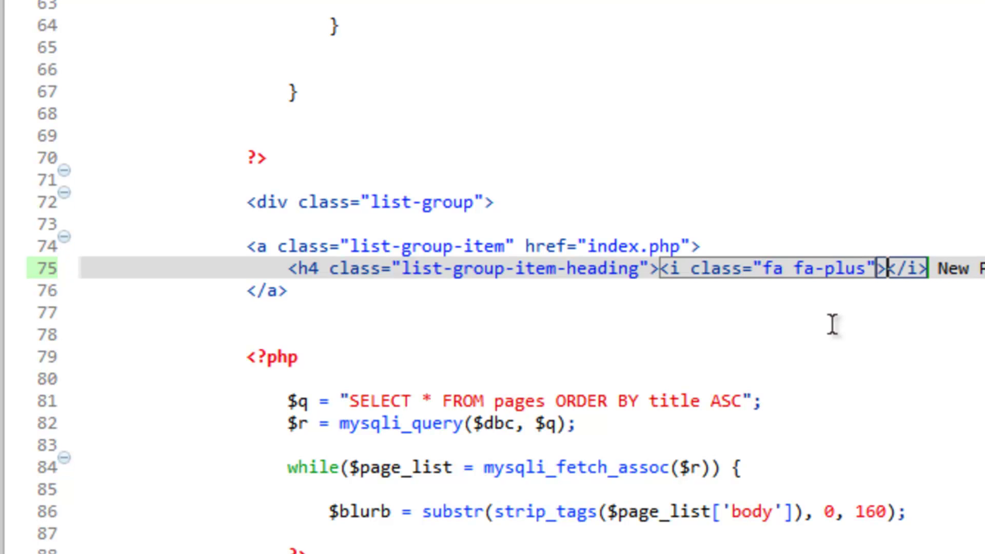
pyautogui.click(787, 199)
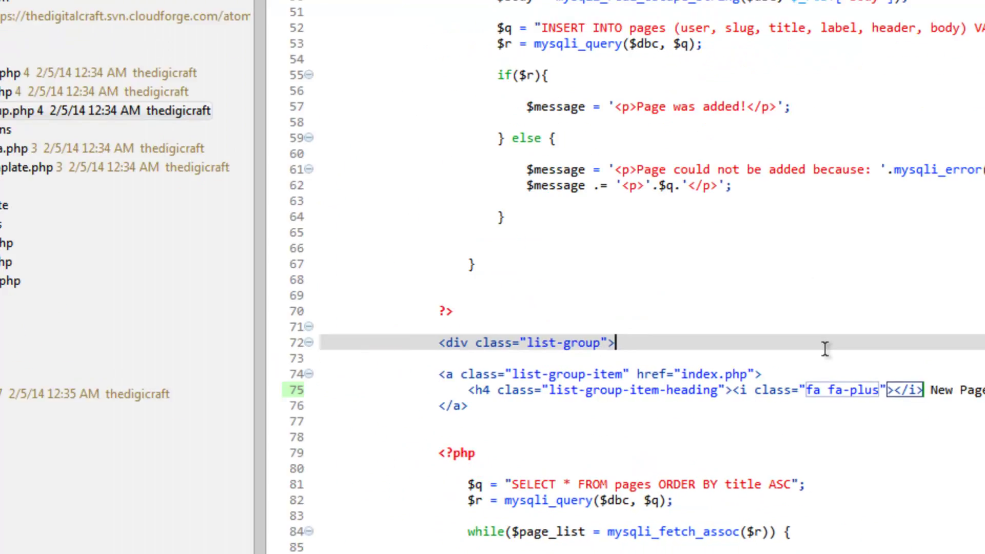
pyautogui.hotkey('ctrl', 's')
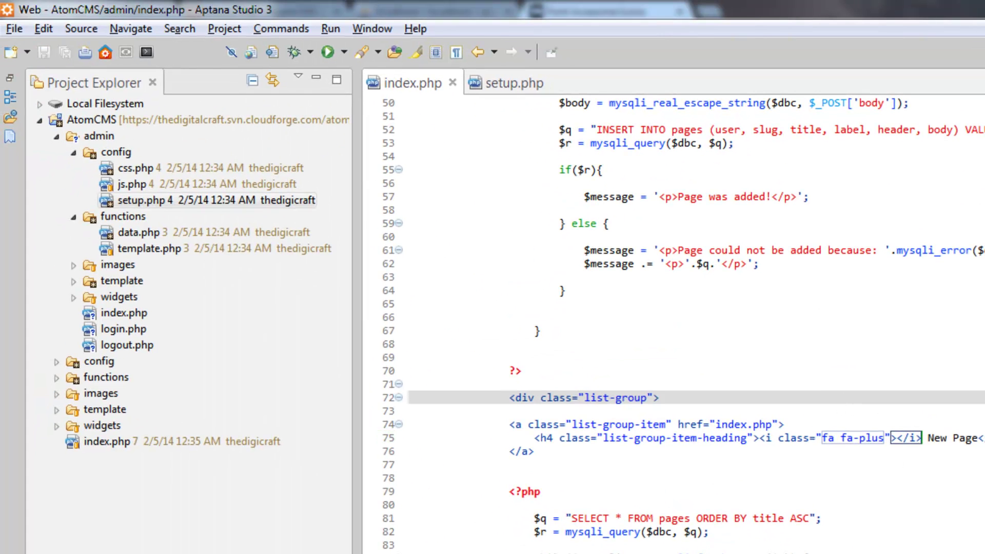
# Reload the Chrome dashboard and try the plus-icon New Page entry, then return to Aptana
pyautogui.hotkey('alt', 'Tab')
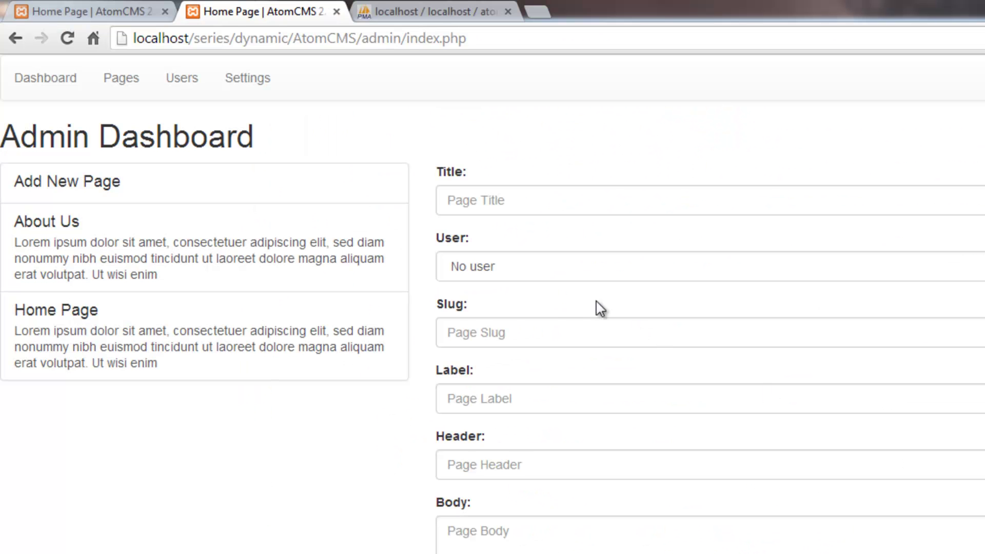
pyautogui.click(68, 38)
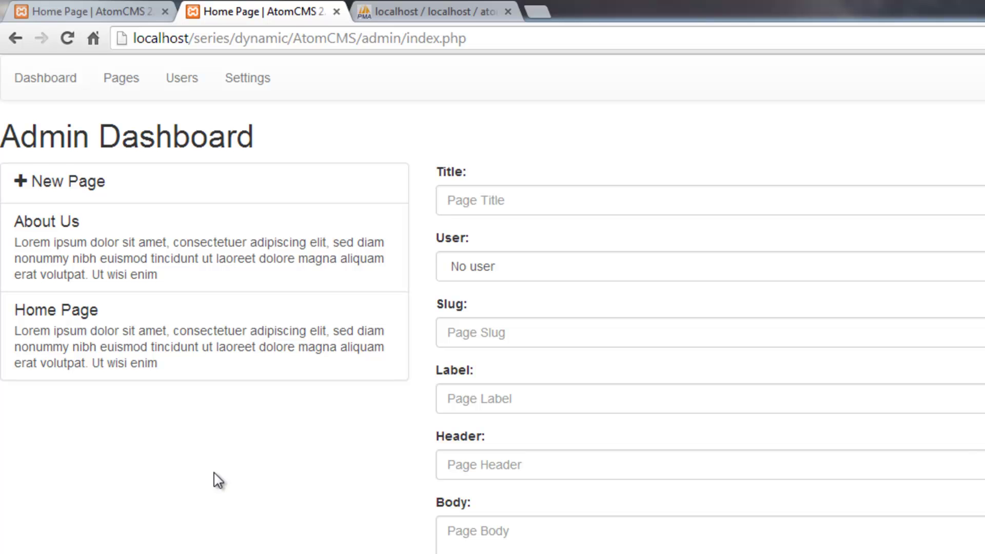
pyautogui.click(82, 190)
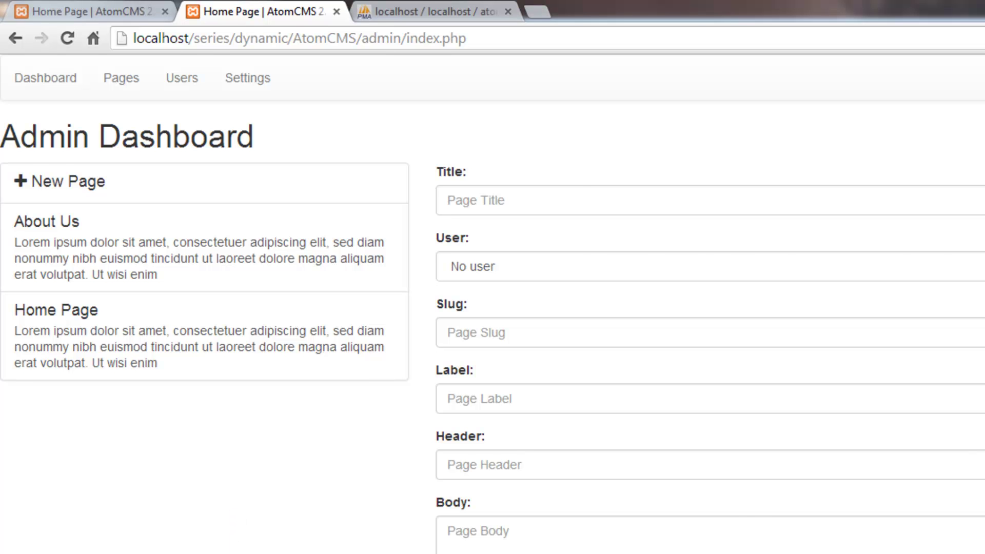
pyautogui.hotkey('alt', 'Tab')
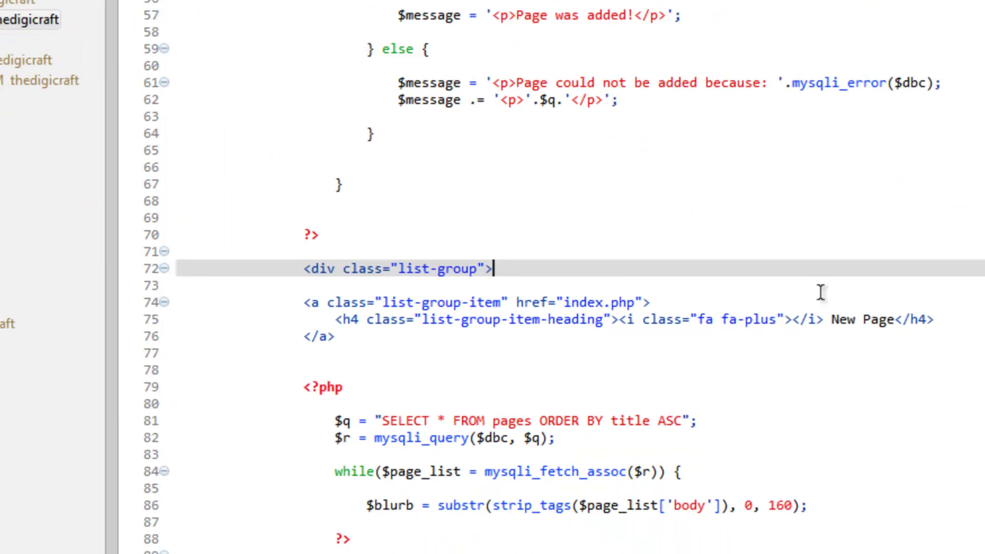
pyautogui.click(787, 441)
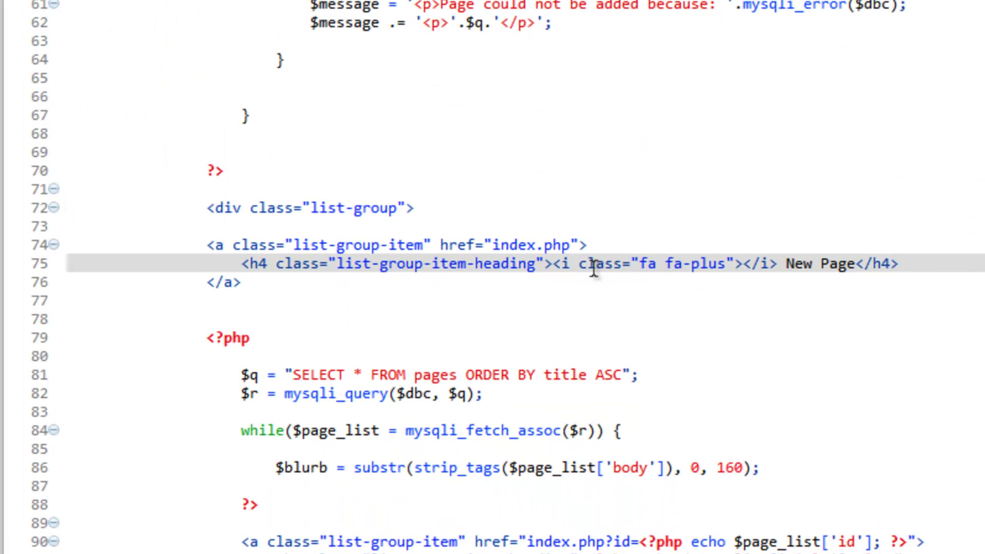
pyautogui.click(557, 265)
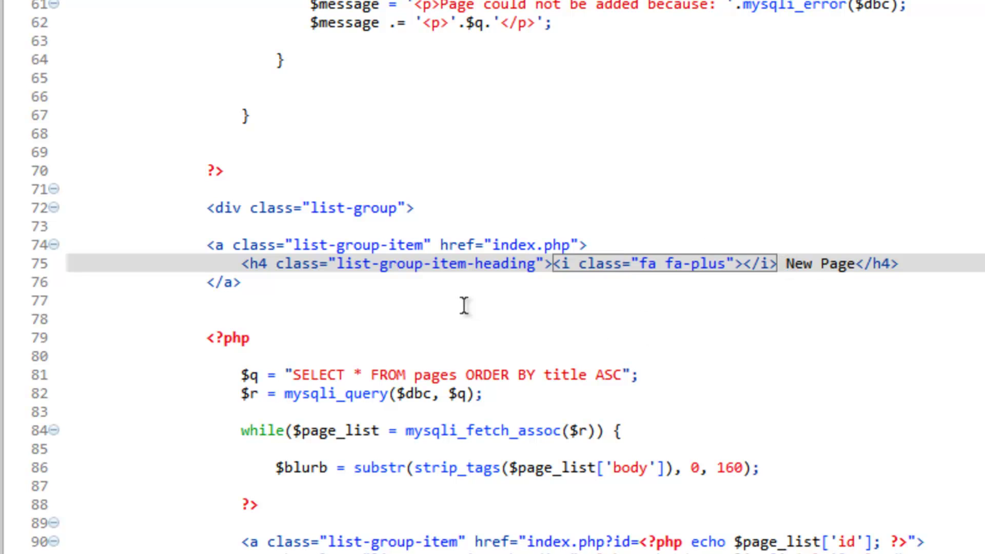
pyautogui.click(509, 322)
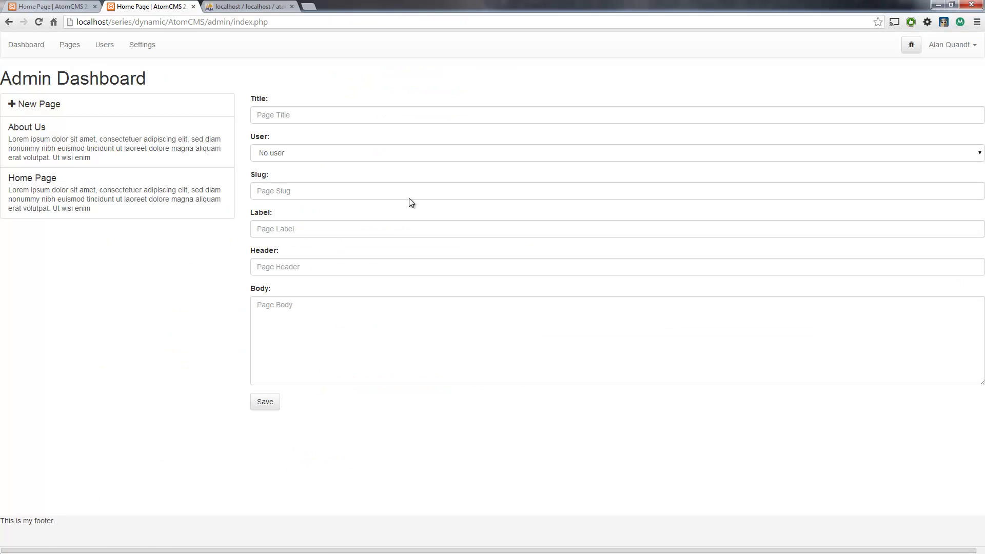
pyautogui.hotkey('alt', 'Tab')
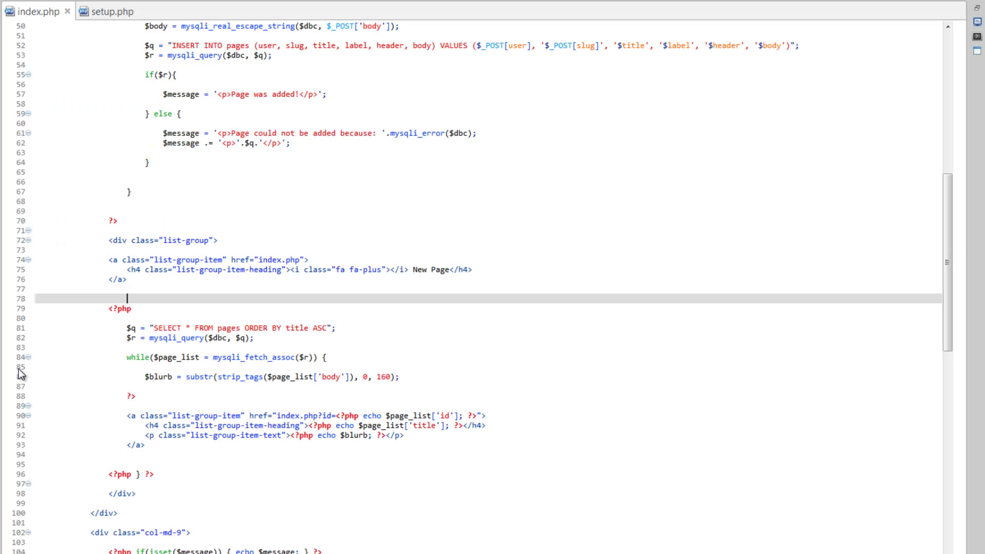
pyautogui.click(297, 310)
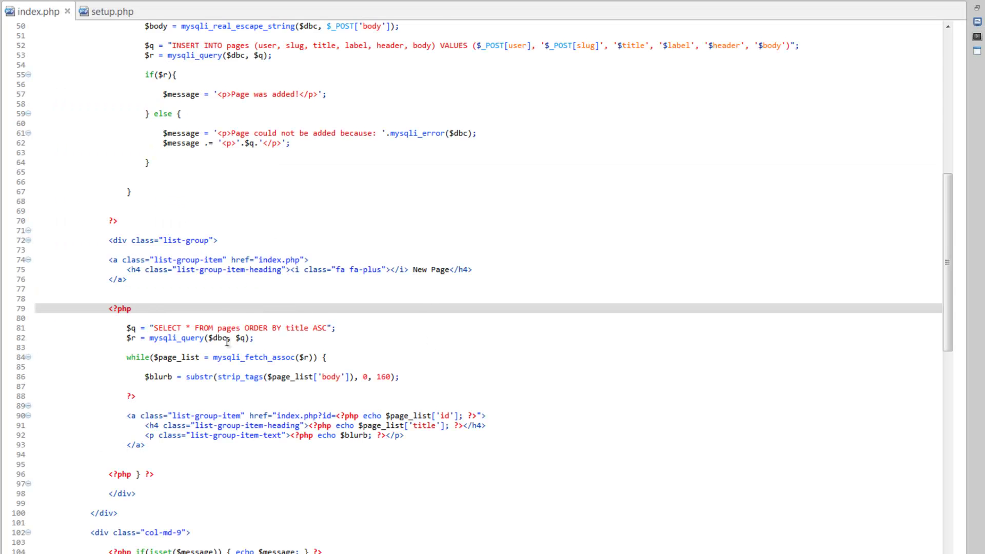
pyautogui.scroll(-3, 274, 436)
pyautogui.scroll(-7, 274, 436)
pyautogui.scroll(-3, 274, 437)
pyautogui.scroll(-10, 274, 436)
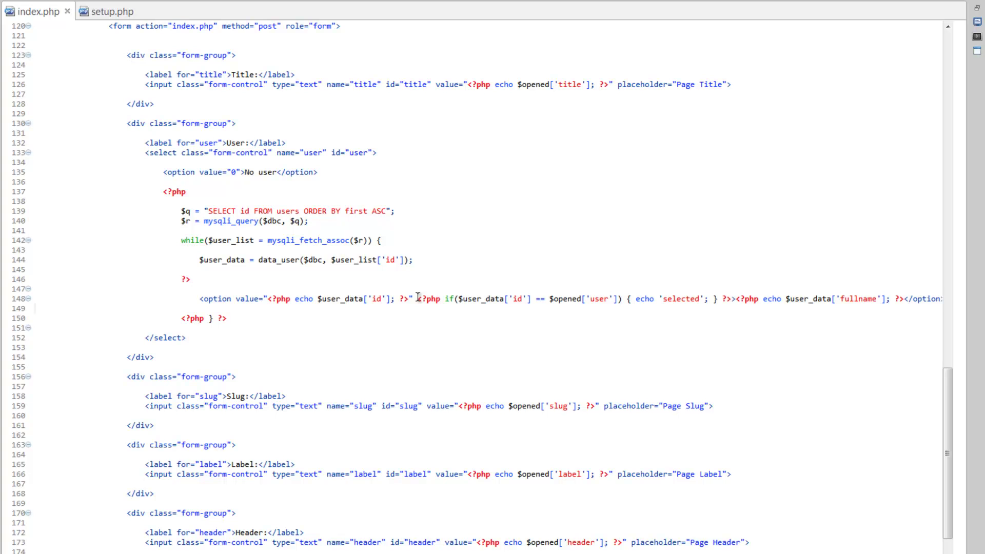
# Break the line-148 option's opening PHP tag, if condition and closing tag onto separate indented lines
pyautogui.click(418, 299)
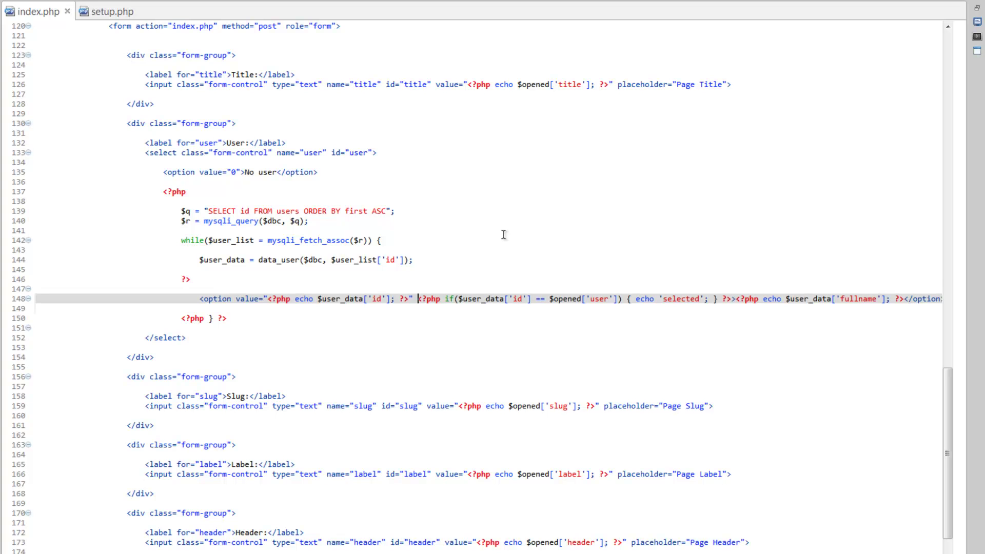
pyautogui.press('Return')
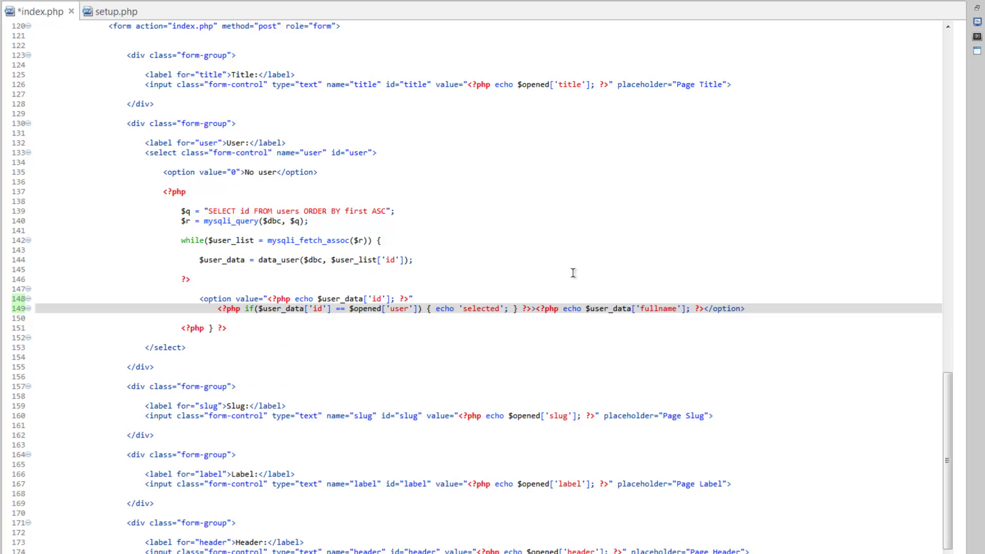
pyautogui.press('Return')
pyautogui.press('Tab')
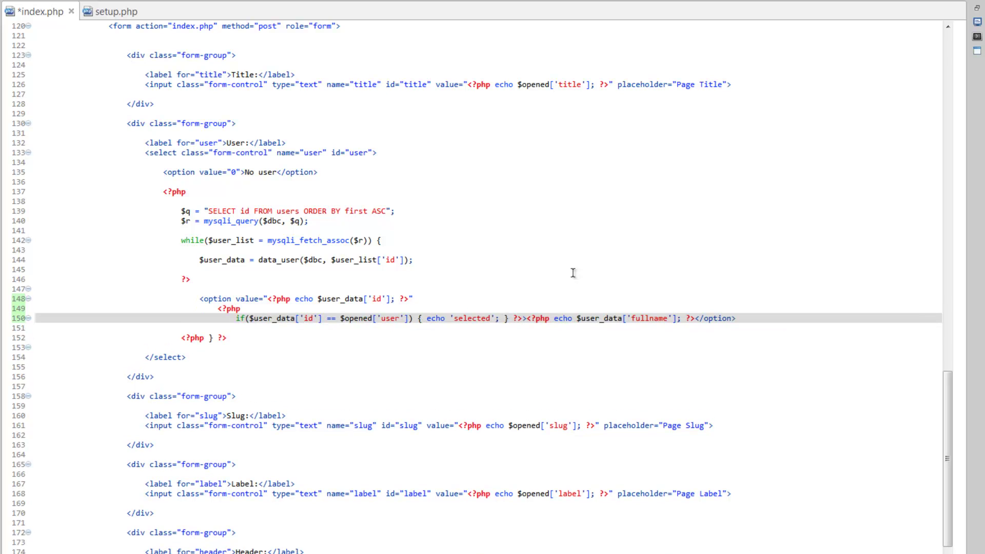
pyautogui.press('Return')
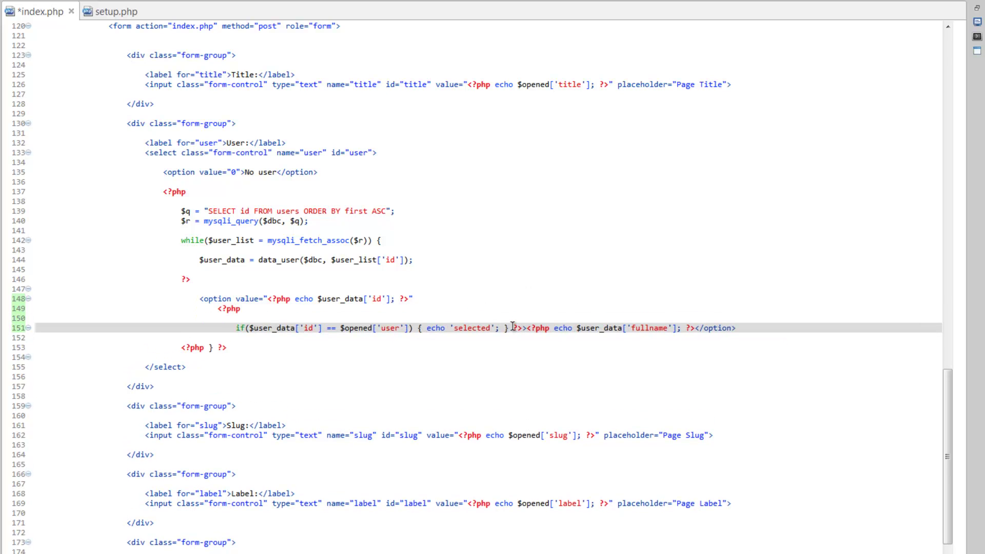
pyautogui.press('Up')
pyautogui.click(512, 328)
pyautogui.press('Return')
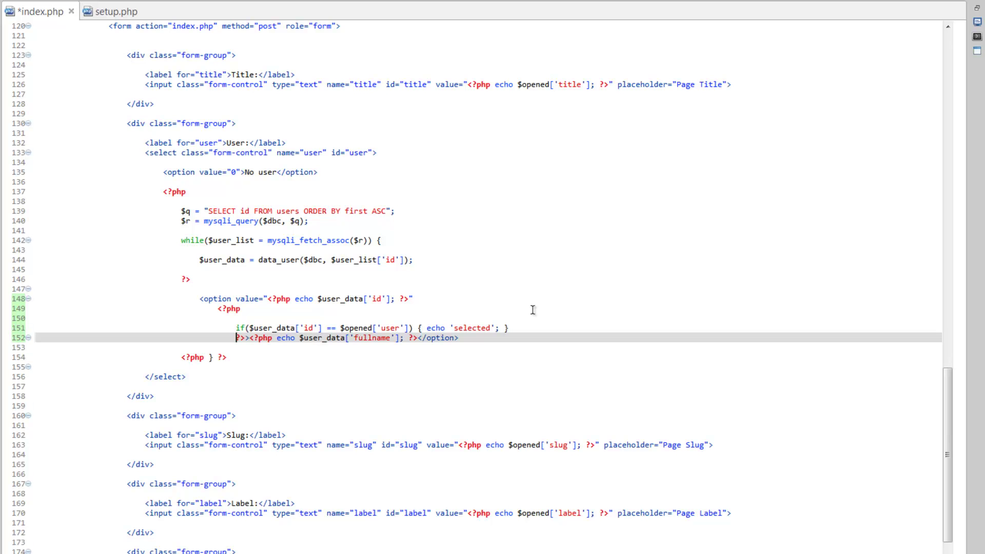
pyautogui.press('Tab')
pyautogui.press('Tab')
pyautogui.press('Return')
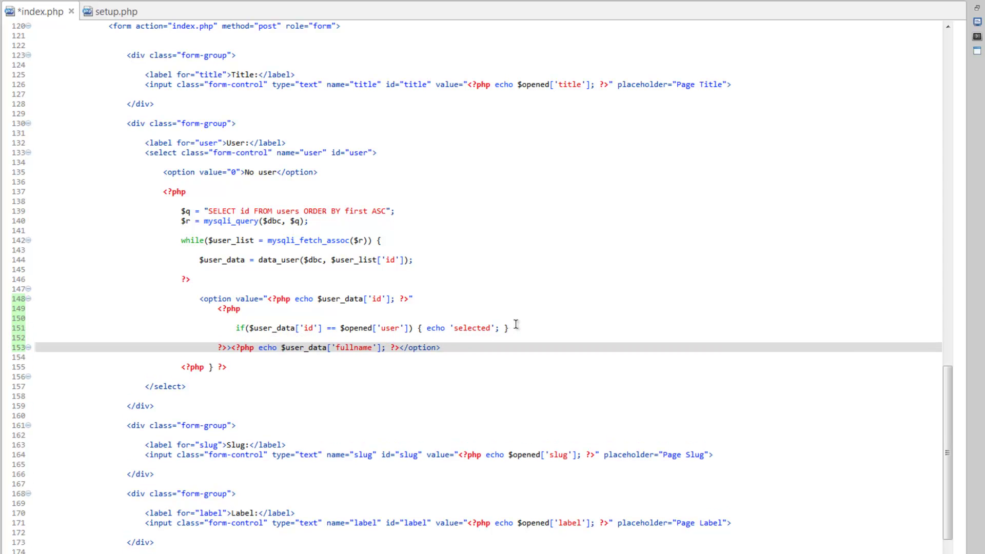
pyautogui.click(515, 328)
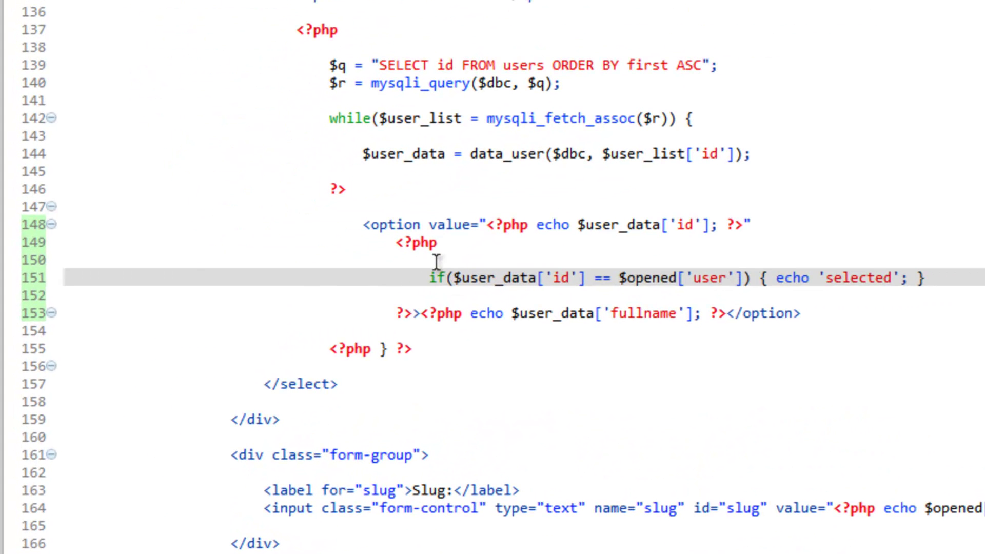
pyautogui.click(528, 268)
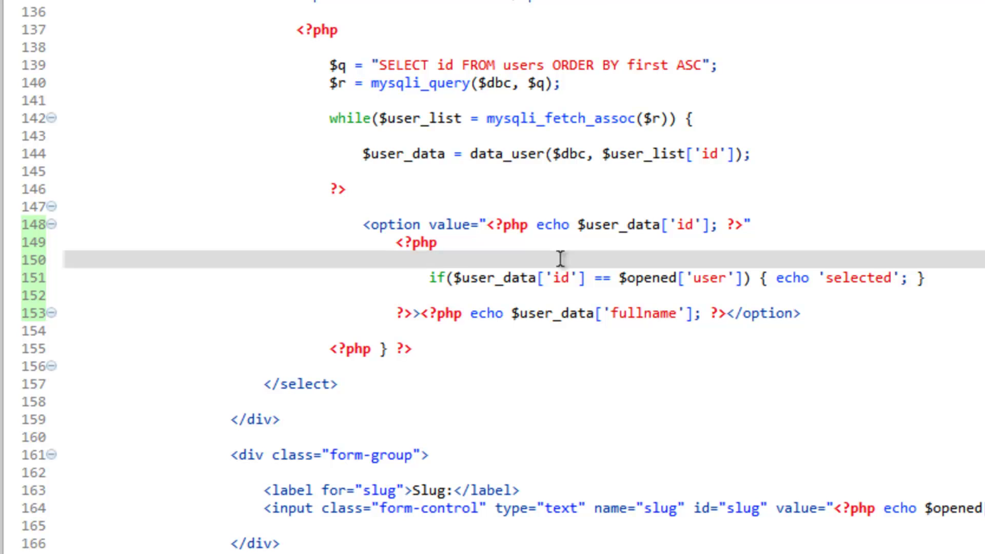
pyautogui.write('if')
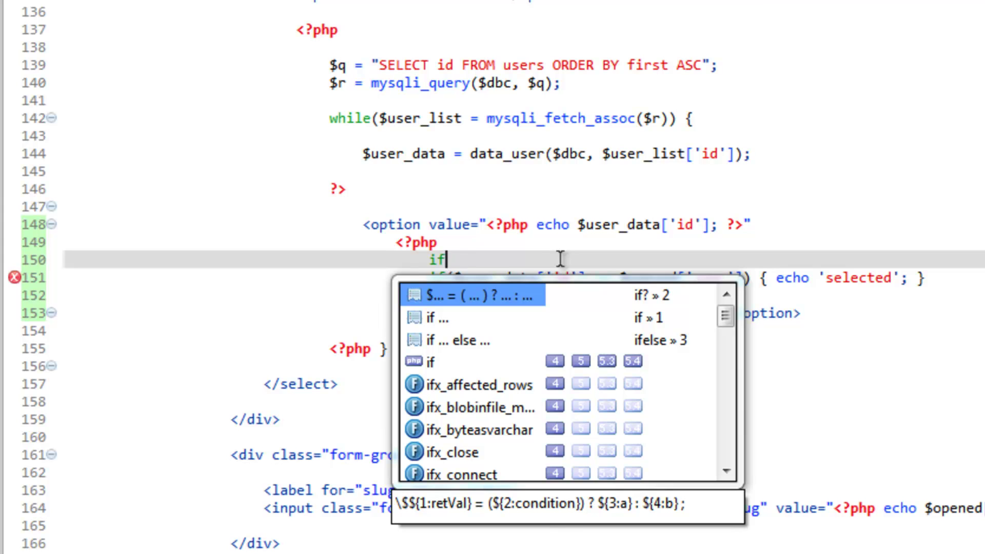
pyautogui.write('(')
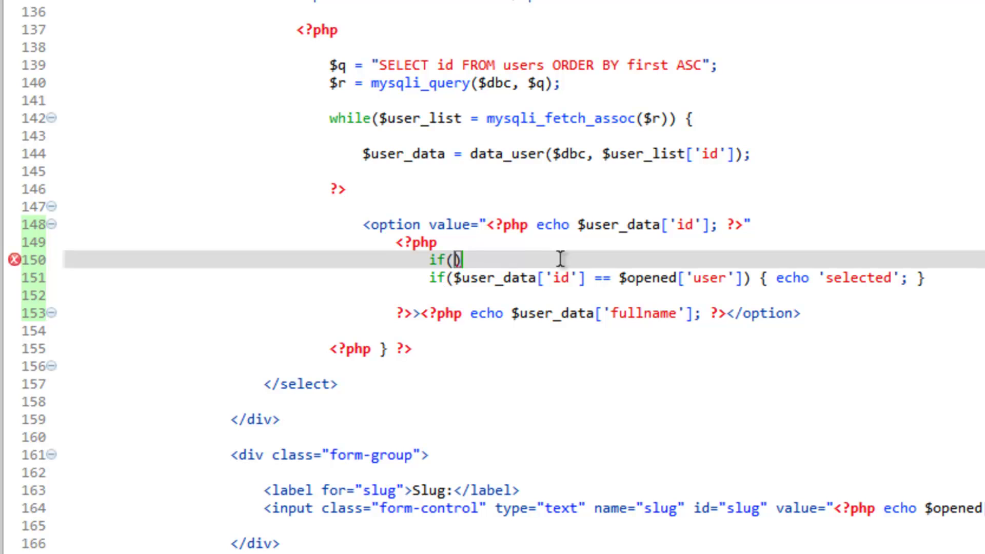
pyautogui.write('i')
pyautogui.write('sset')
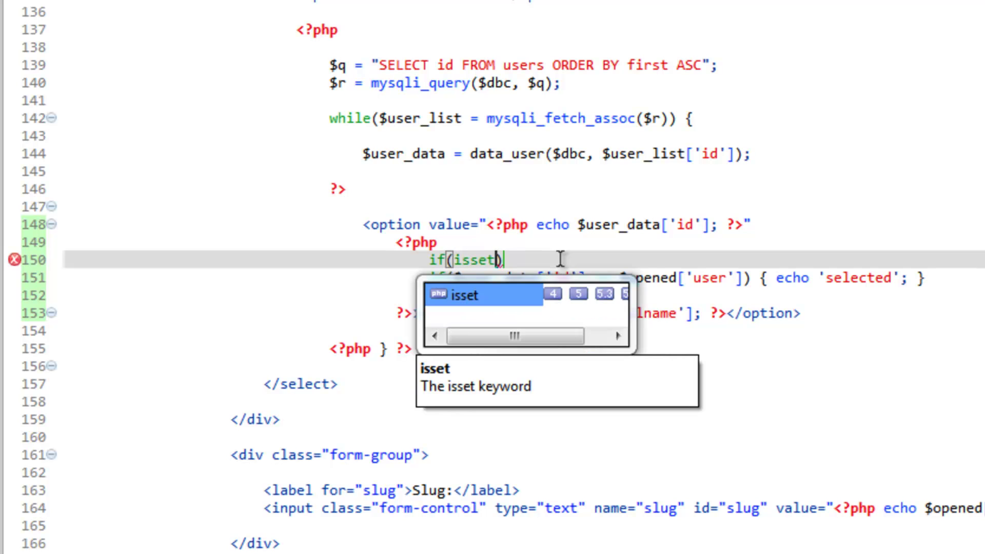
pyautogui.write('(')
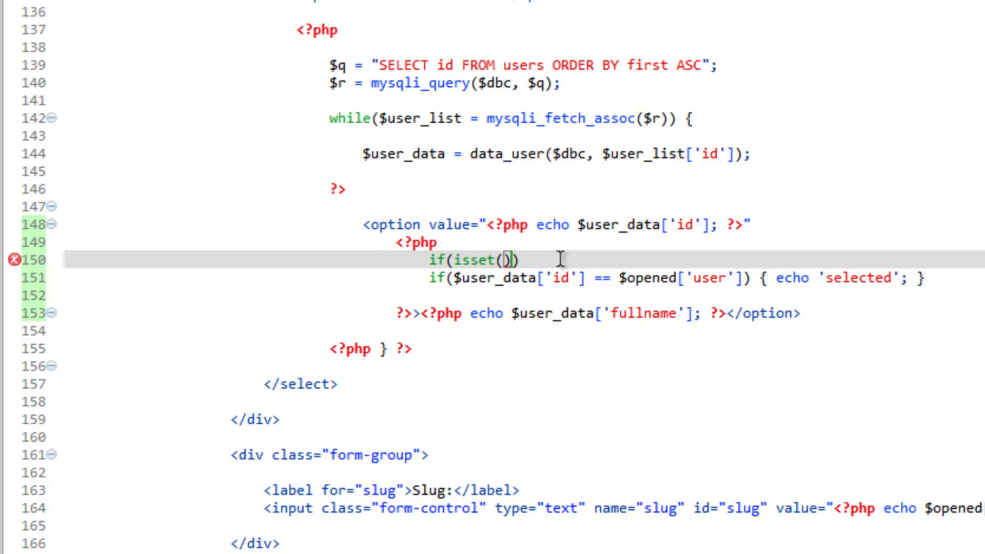
pyautogui.write('$_g')
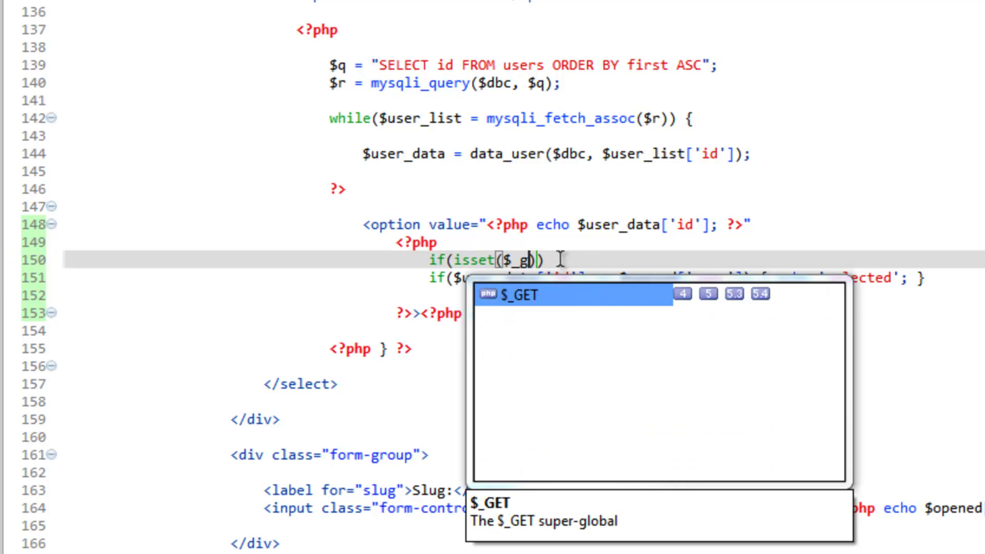
# Start an if(isset($_GET['id'])) block on line 150
pyautogui.press('Return')
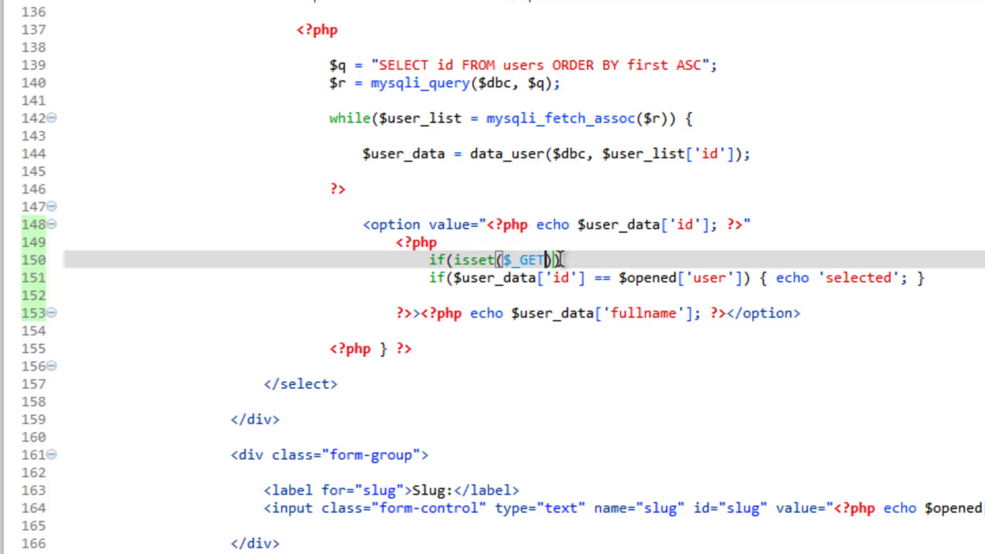
pyautogui.write("['id")
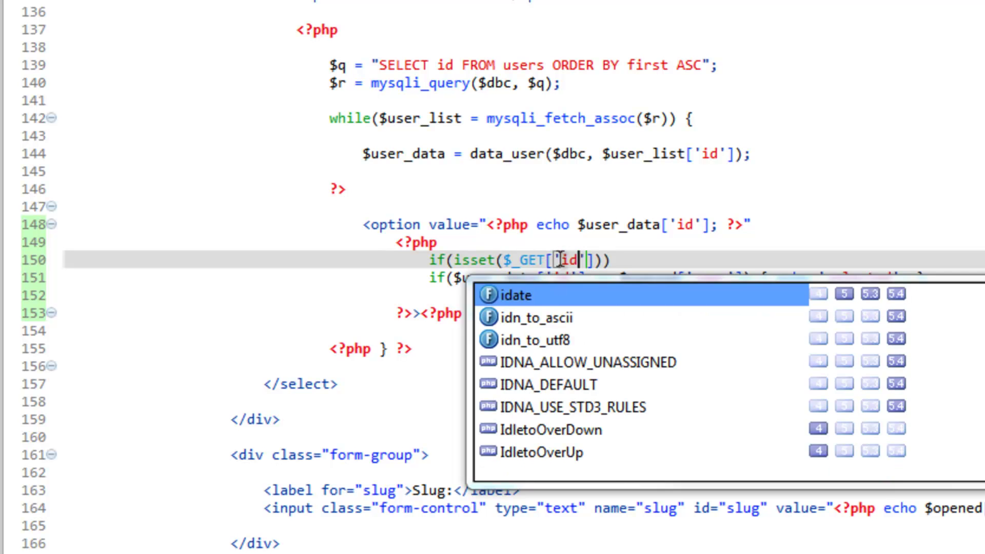
pyautogui.press('Right')
pyautogui.press('Right')
pyautogui.press('Right')
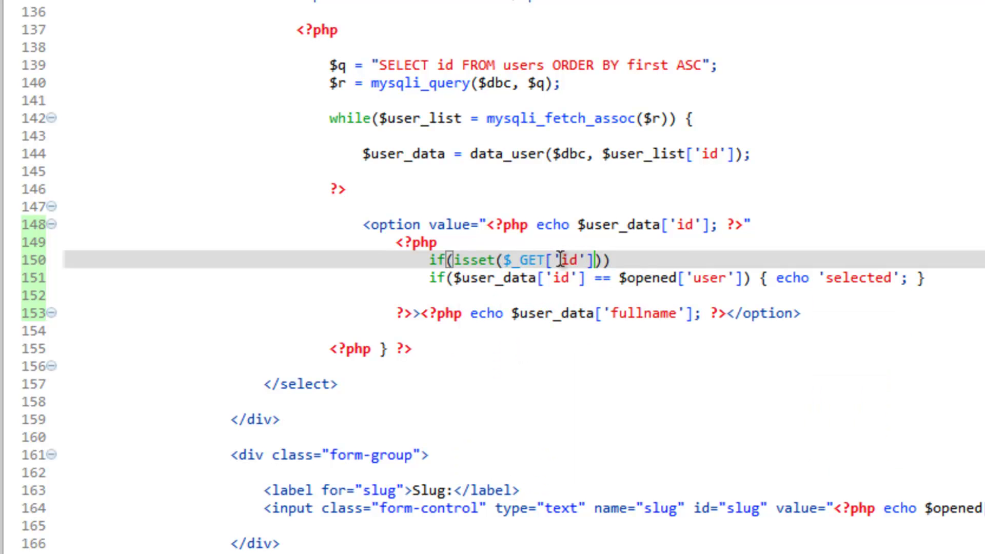
pyautogui.press('Right')
pyautogui.press('Right')
pyautogui.write('{')
pyautogui.press('Return')
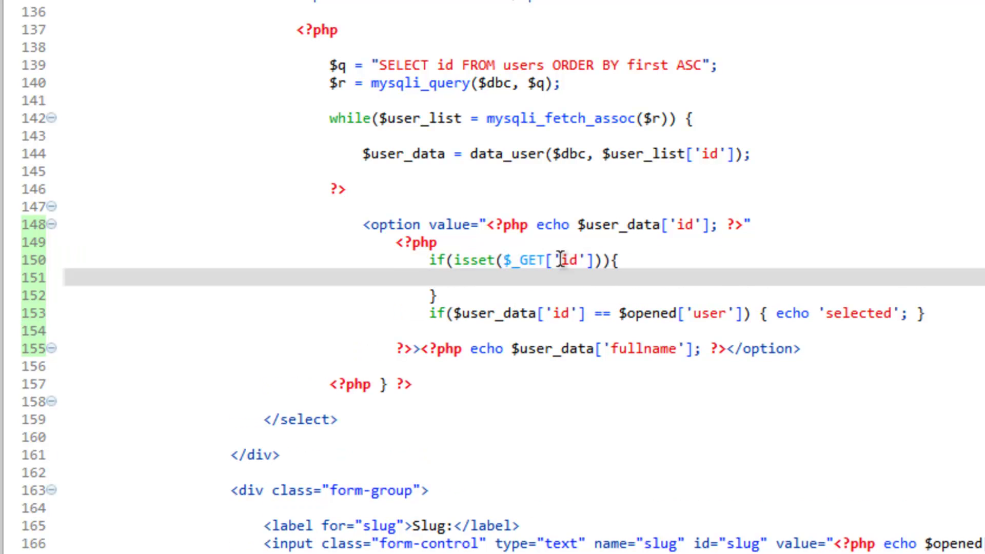
# Move the selected-check if-statement inside the isset block and re-indent it
pyautogui.moveTo(933, 314); pyautogui.dragTo(415, 316)
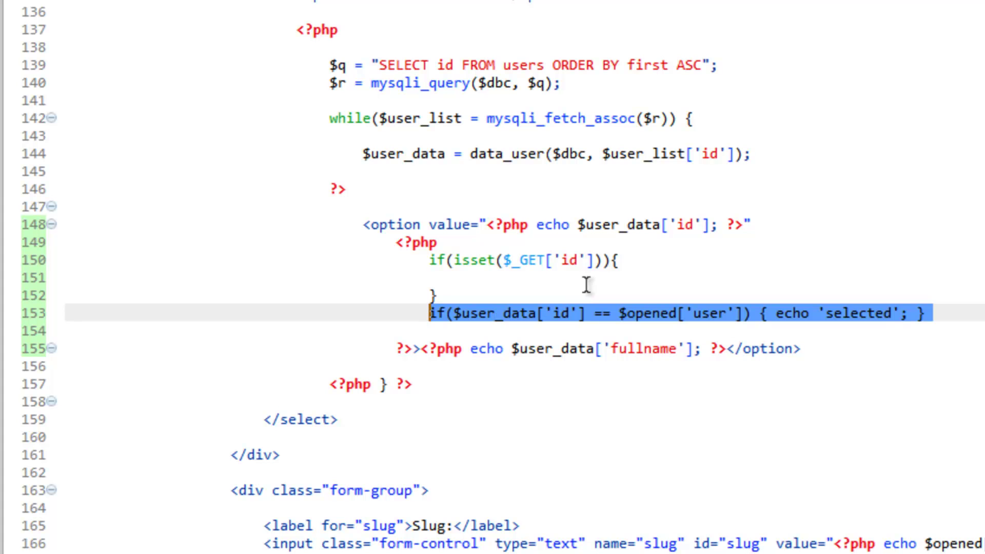
pyautogui.hotkey('ctrl', 'x')
pyautogui.click(467, 279)
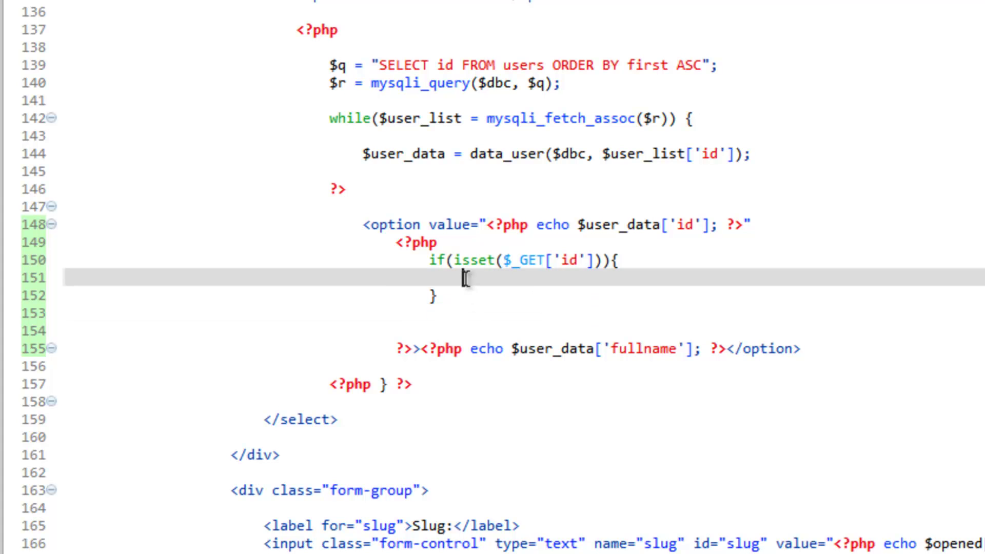
pyautogui.hotkey('ctrl', 'v')
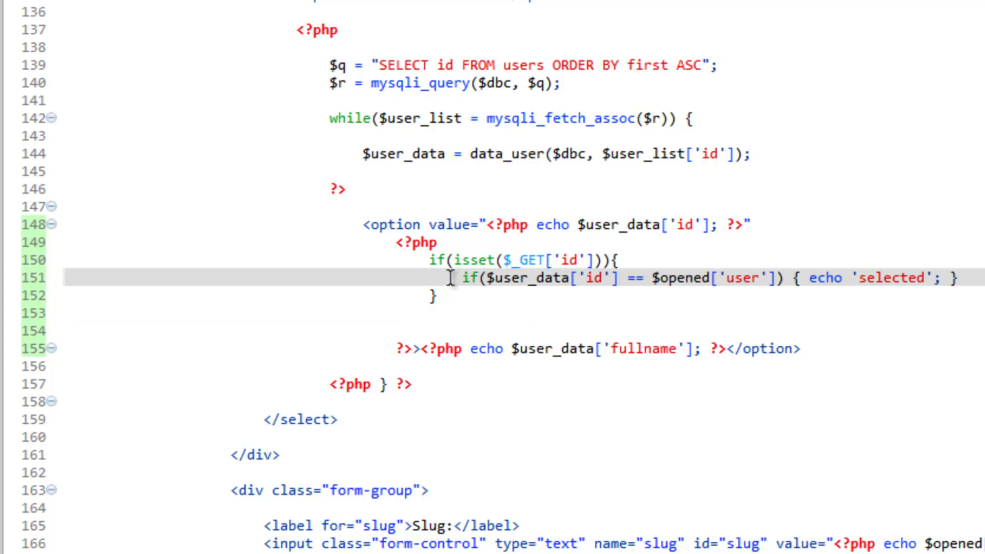
pyautogui.moveTo(462, 277); pyautogui.dragTo(426, 277)
pyautogui.press('BackSpace')
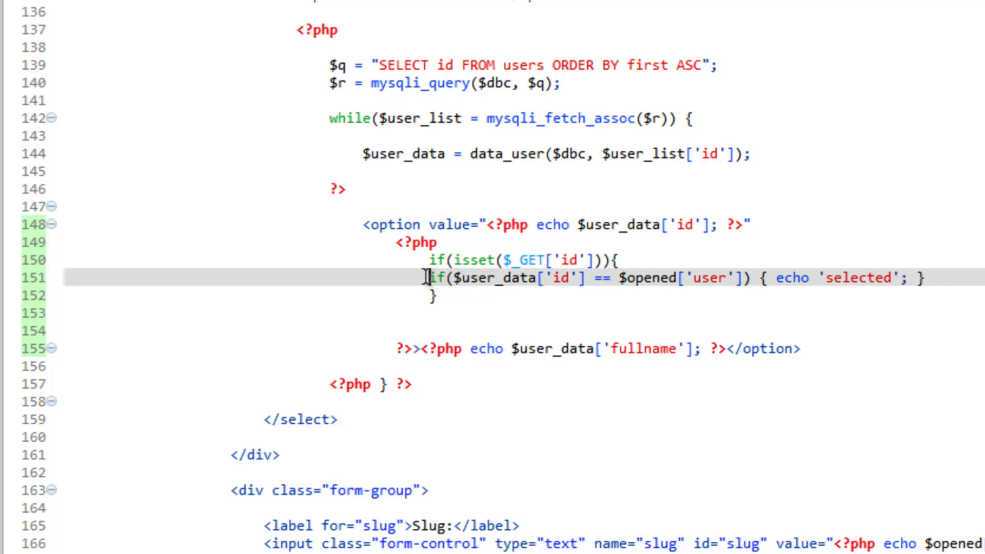
pyautogui.press('Tab')
pyautogui.click(466, 300)
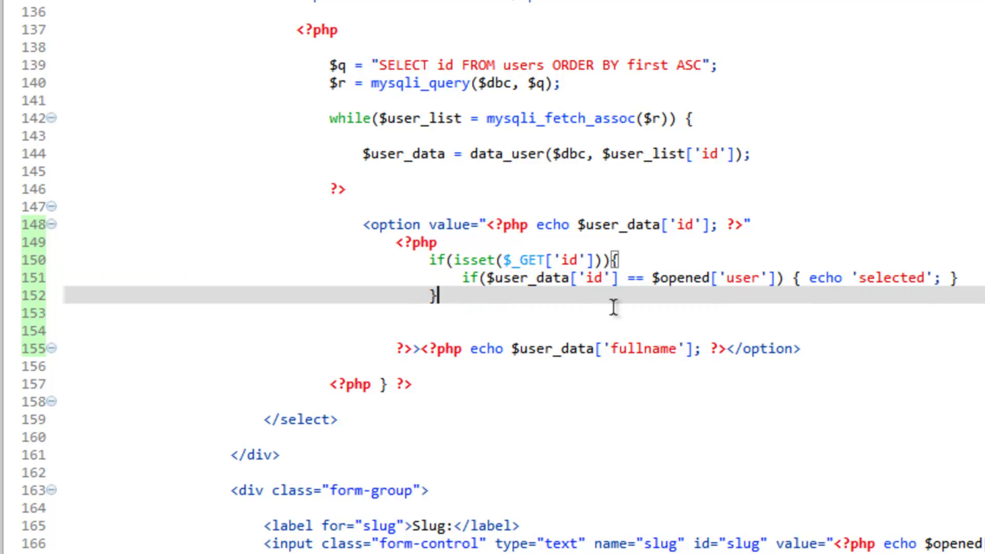
pyautogui.write(' else')
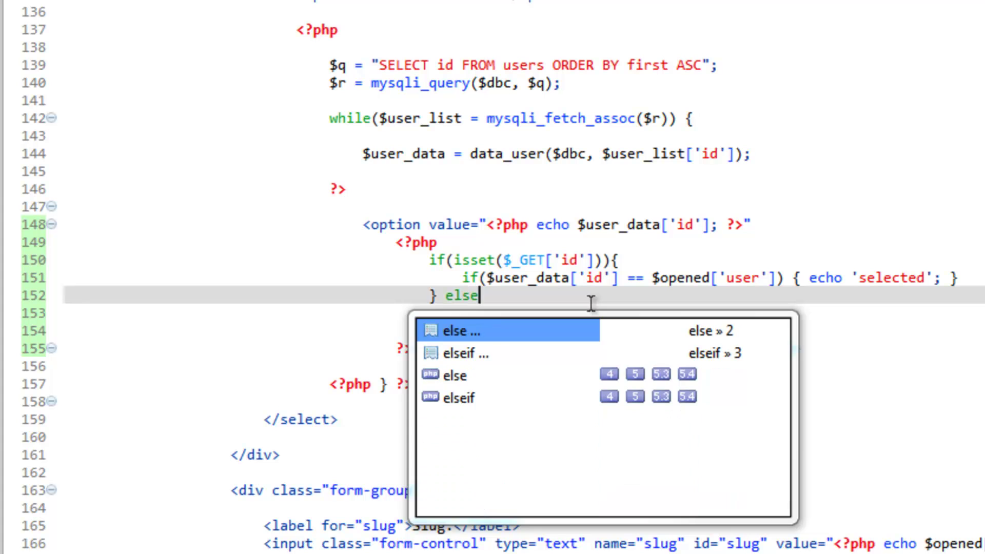
pyautogui.write(' {')
# Add an else branch with a copy of the if-statement, changing $opened['user'] to $user['id']
pyautogui.press('Return')
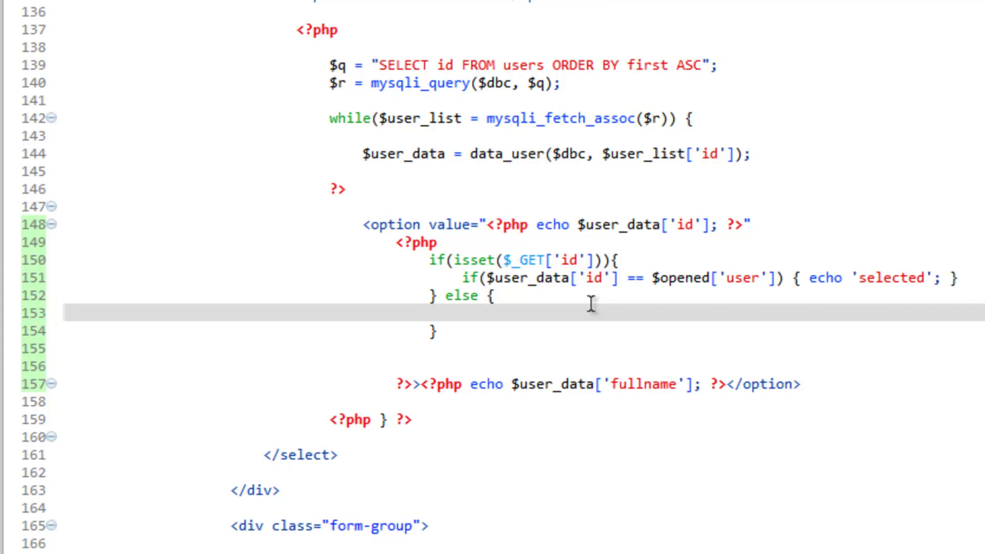
pyautogui.hotkey('ctrl', 'v')
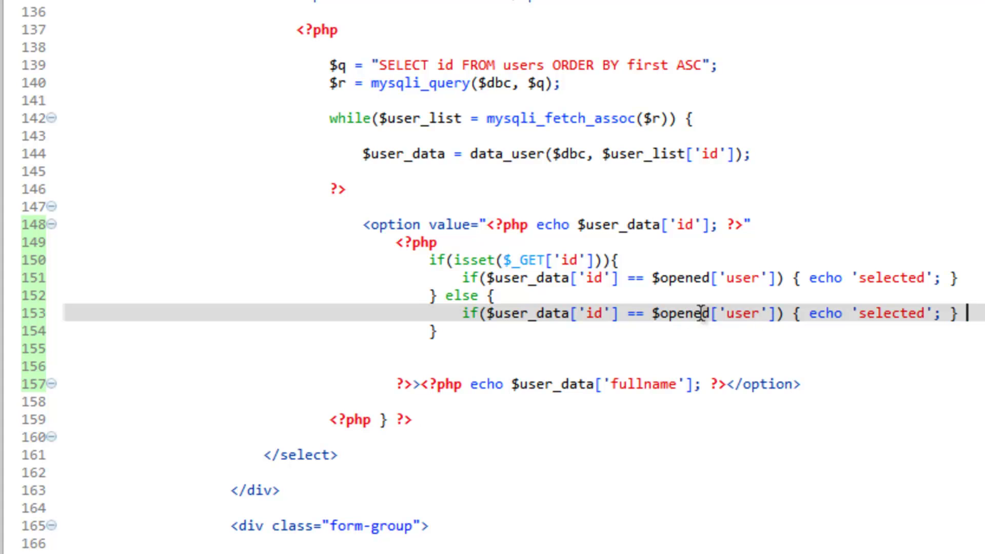
pyautogui.click(661, 315)
pyautogui.doubleClick(697, 316)
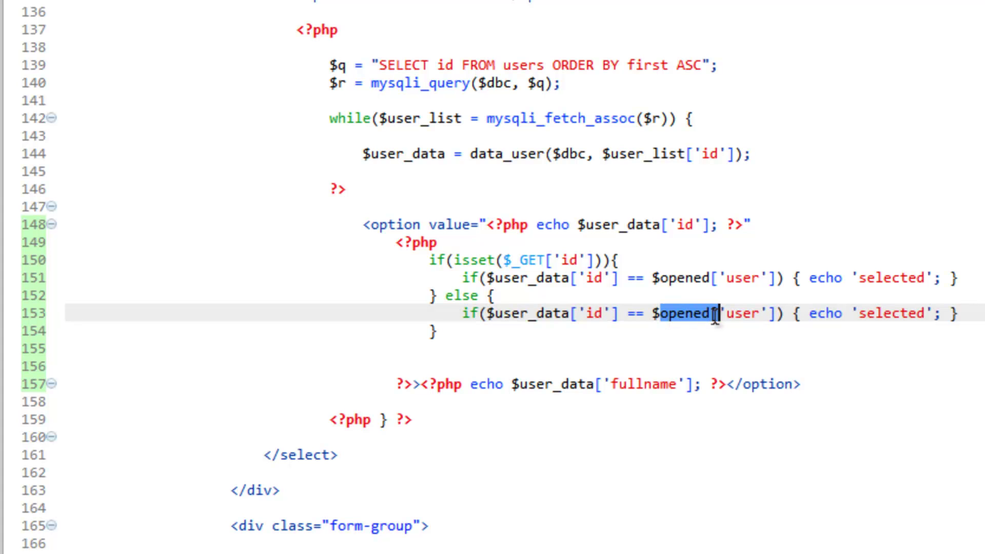
pyautogui.write('u')
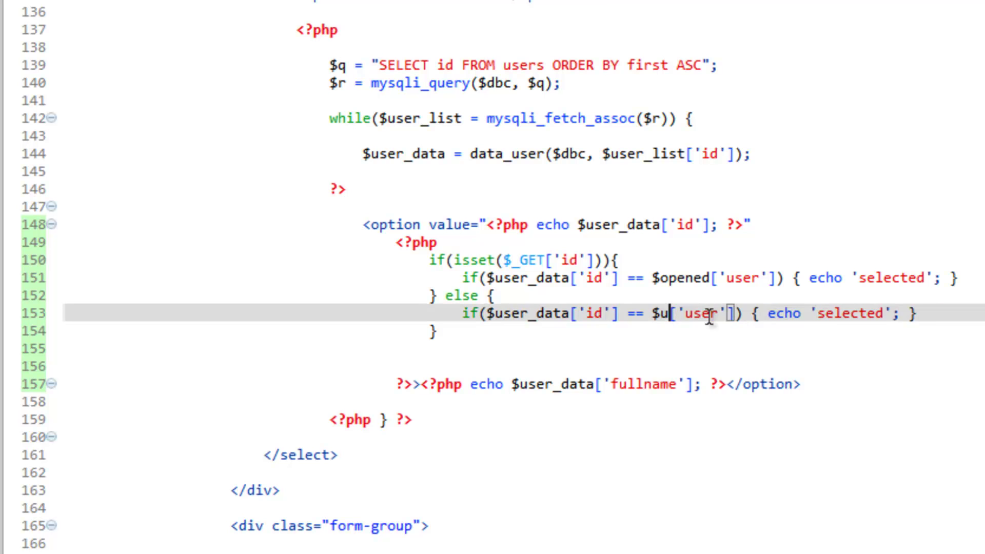
pyautogui.write('se')
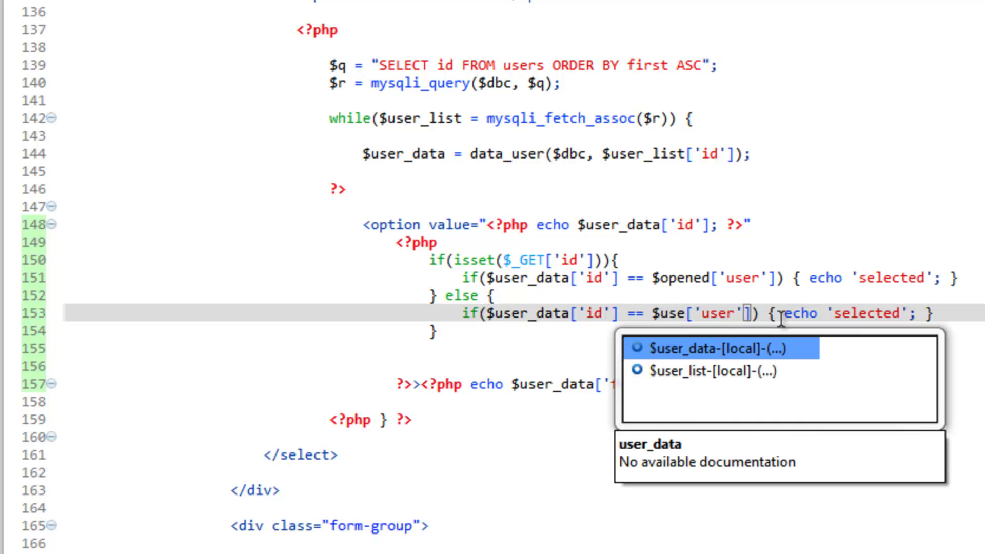
pyautogui.write('r')
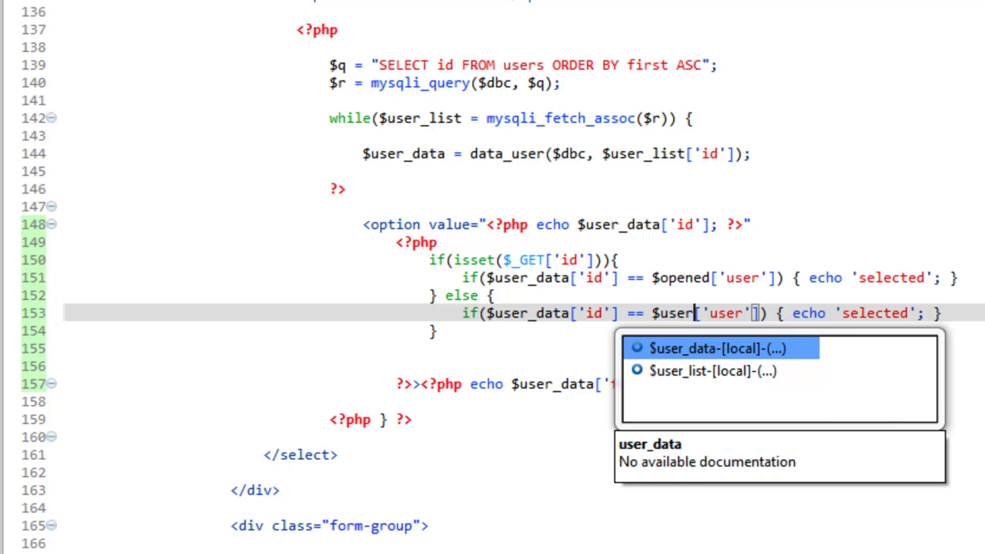
pyautogui.press('Escape')
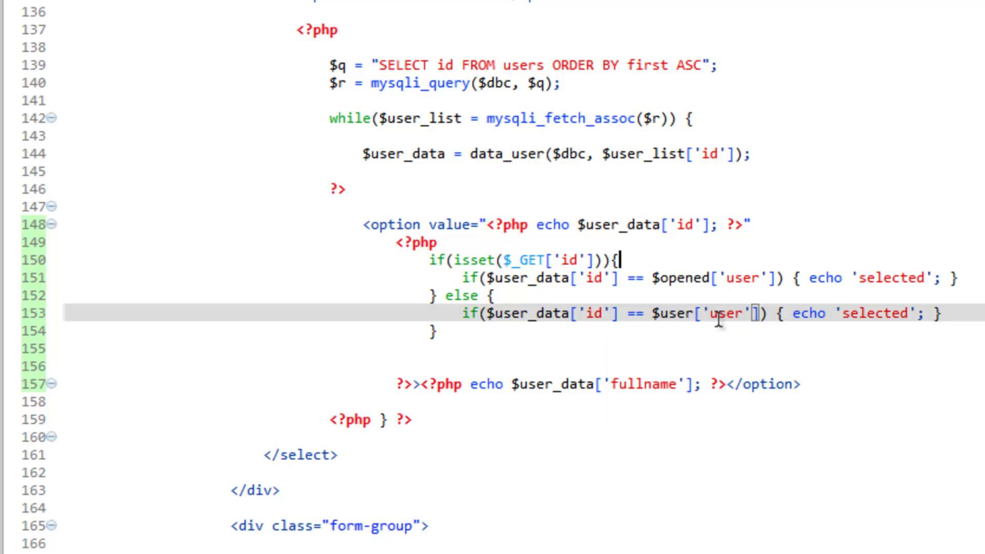
pyautogui.doubleClick(724, 313)
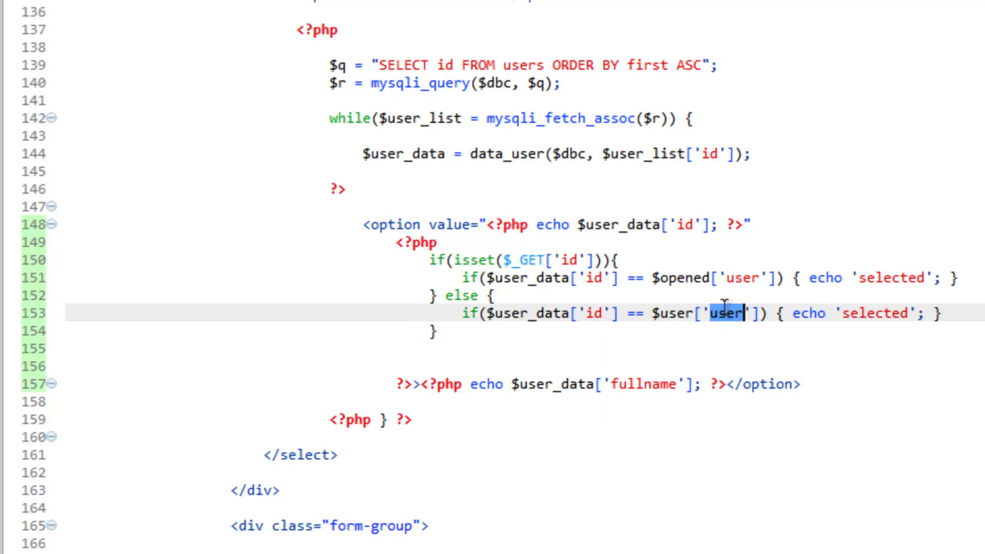
pyautogui.write('is')
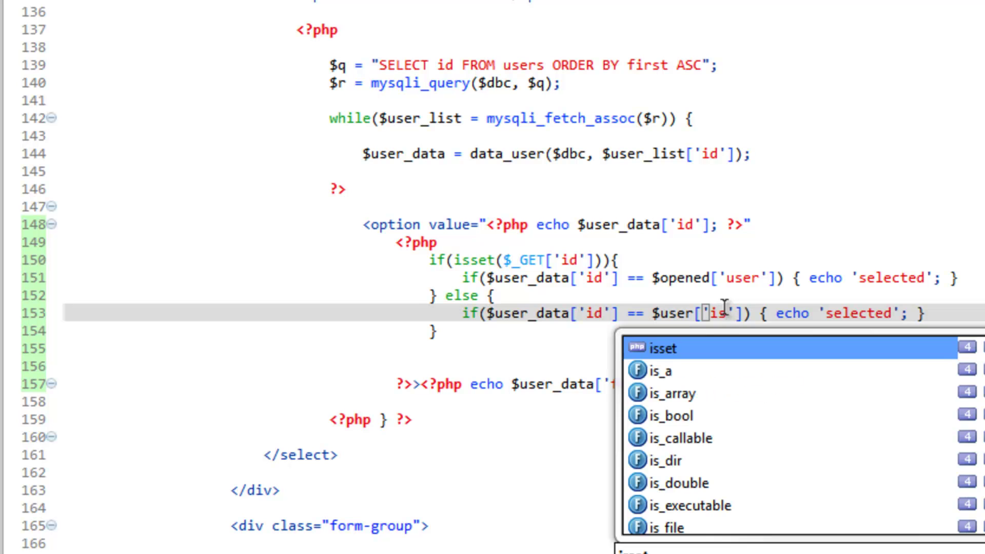
pyautogui.press('BackSpace')
pyautogui.write('d')
pyautogui.click(705, 224)
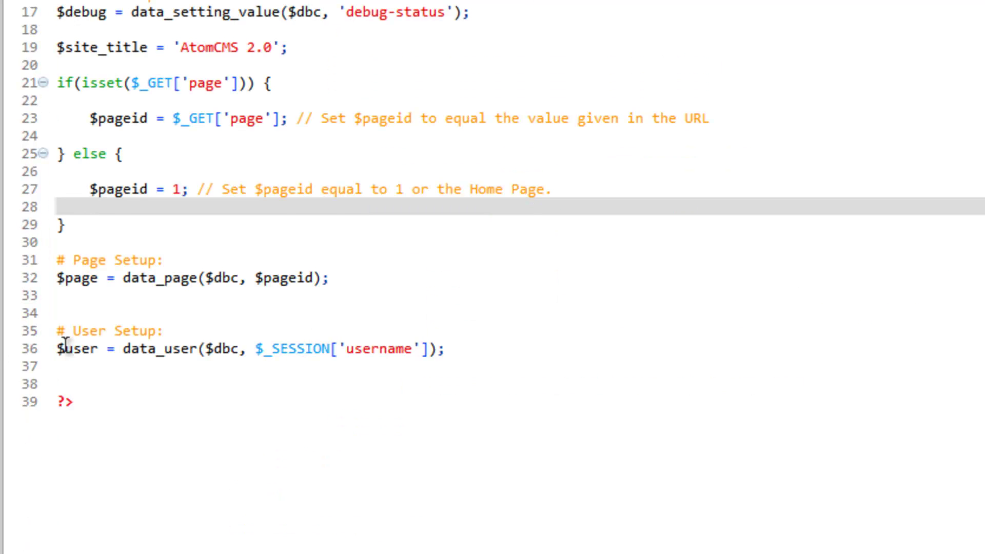
# Check the $user = data_user(...) line in setup.php, then switch to the Chrome dashboard
pyautogui.click(65, 348)
pyautogui.hotkey('shift', 'Down')
pyautogui.keyDown('shift'); pyautogui.click(437, 349); pyautogui.keyUp('shift')
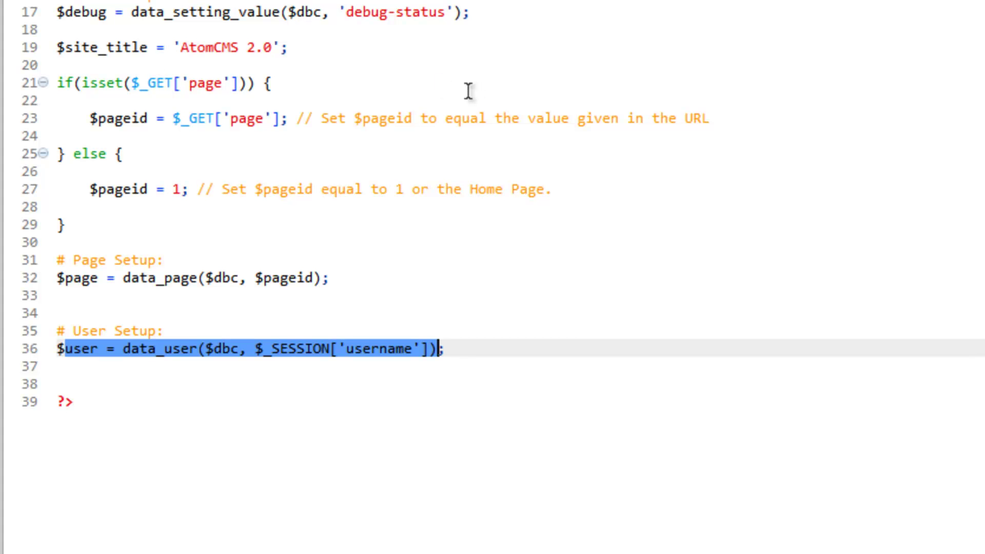
pyautogui.click(556, 237)
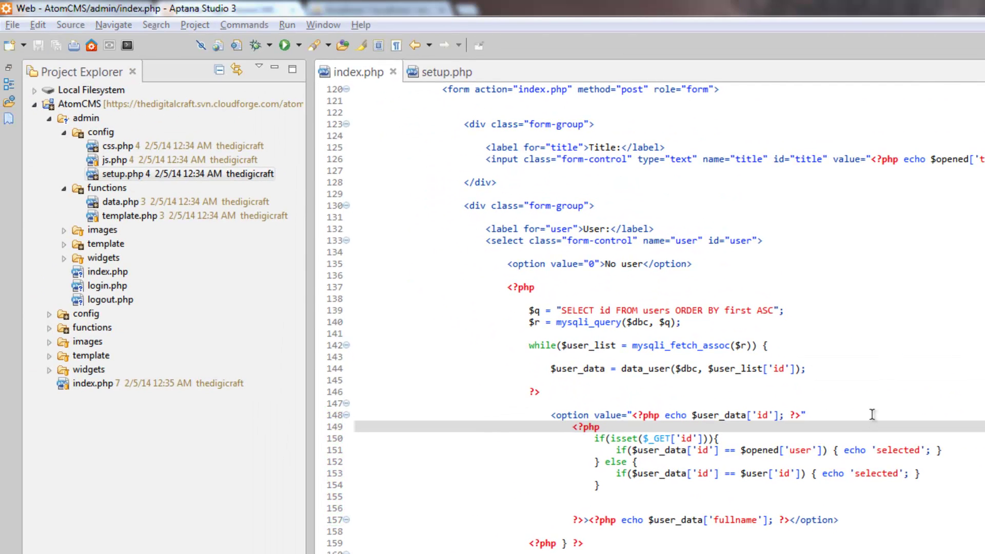
pyautogui.hotkey('alt', 'Tab')
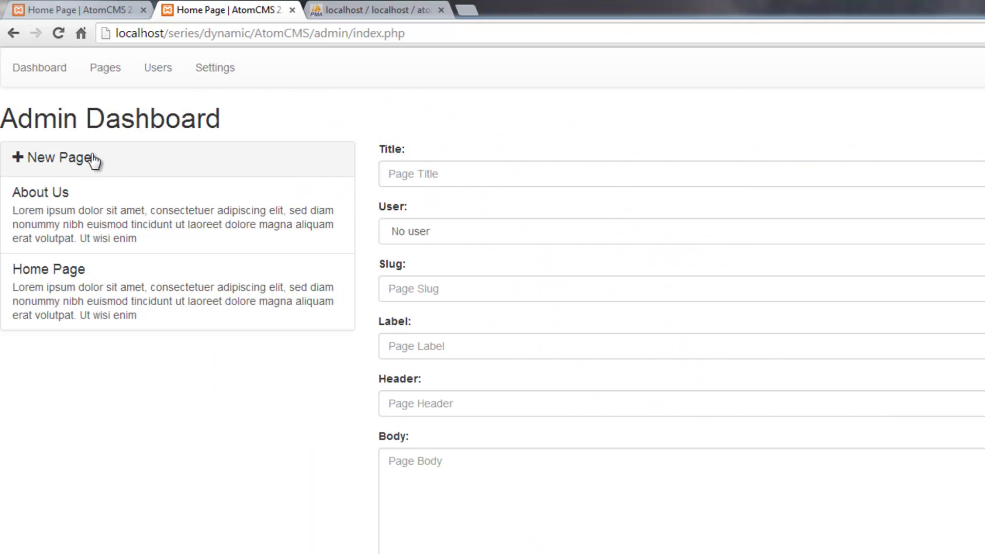